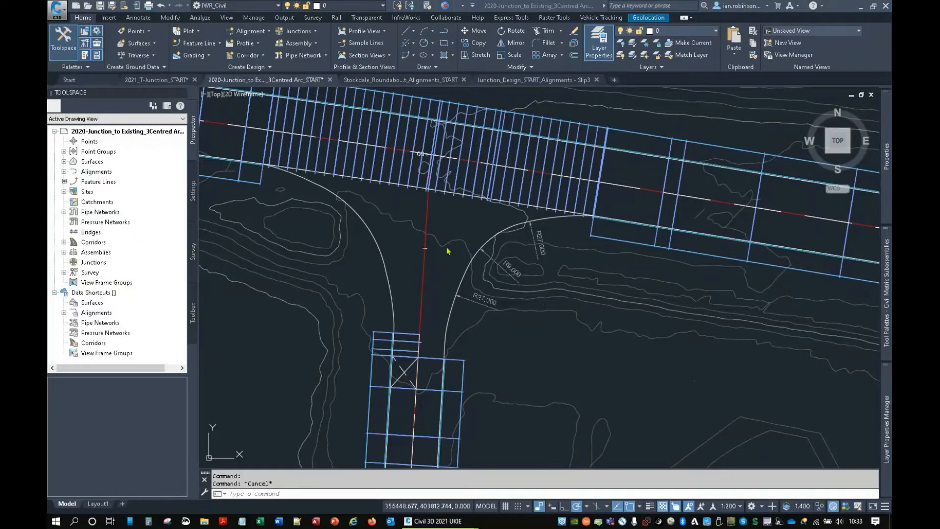
- List the drawing's surfaces and look over the T-junction layout
middle_click_drag(438, 247, 490, 266)
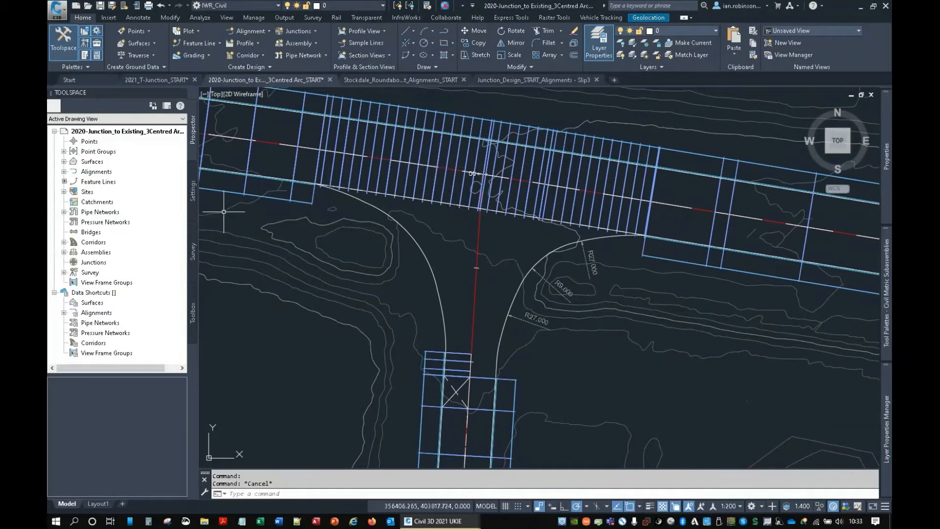
left_click(64, 162)
scroll(550, 228, "down", 4)
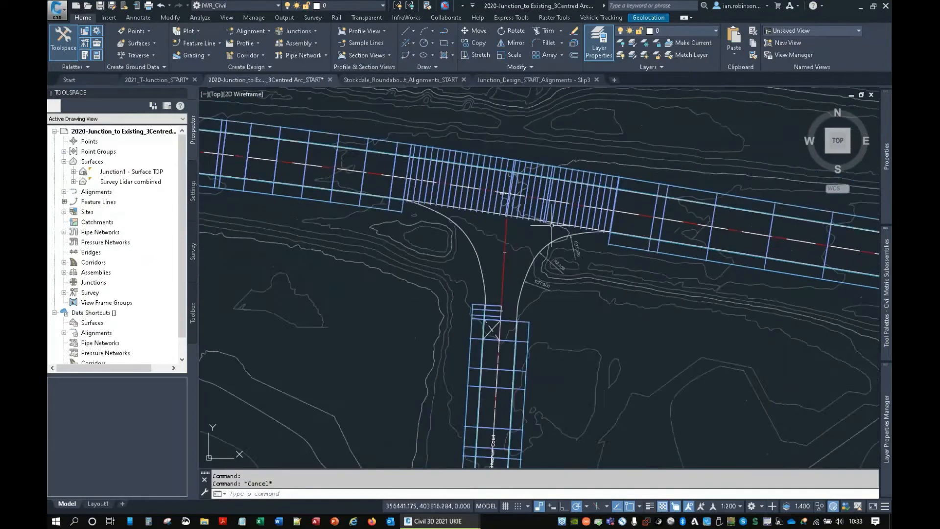
scroll(534, 242, "down", 1)
scroll(534, 242, "up", 5)
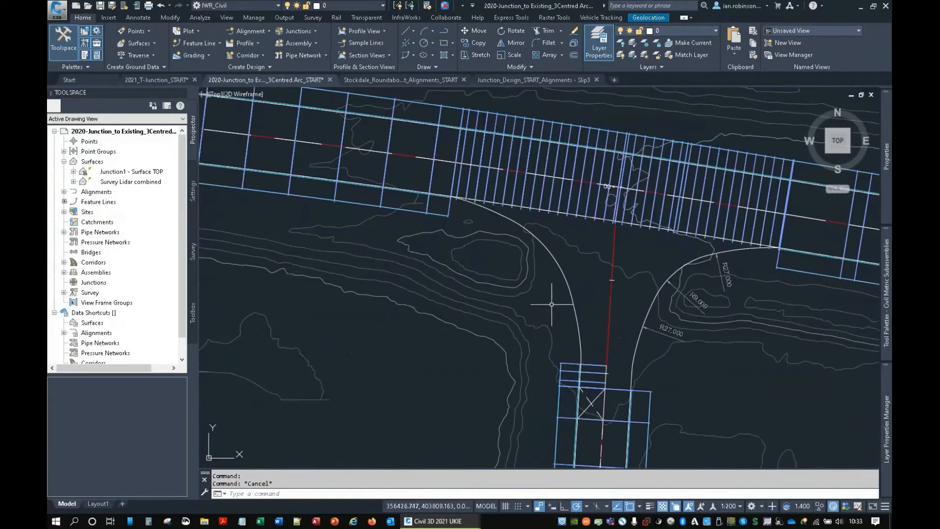
scroll(499, 153, "down", 2)
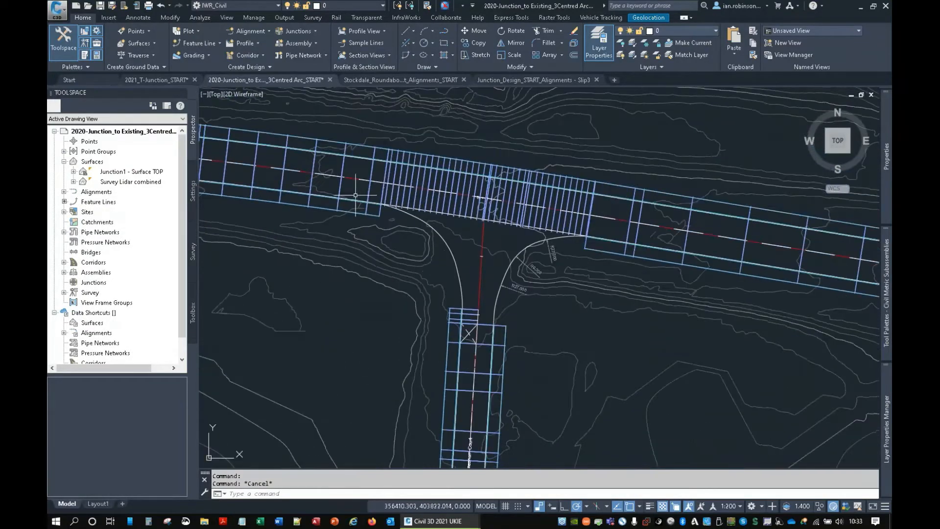
- Inspect the junction corridor in 3D in the Object Viewer, zooming in on the gap between main and side road
left_click(449, 185)
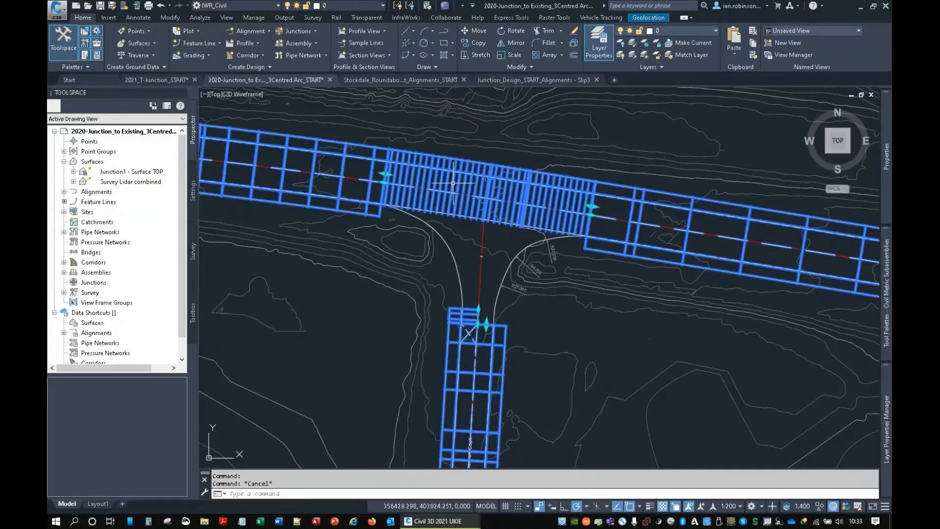
right_click(455, 297)
left_click(492, 423)
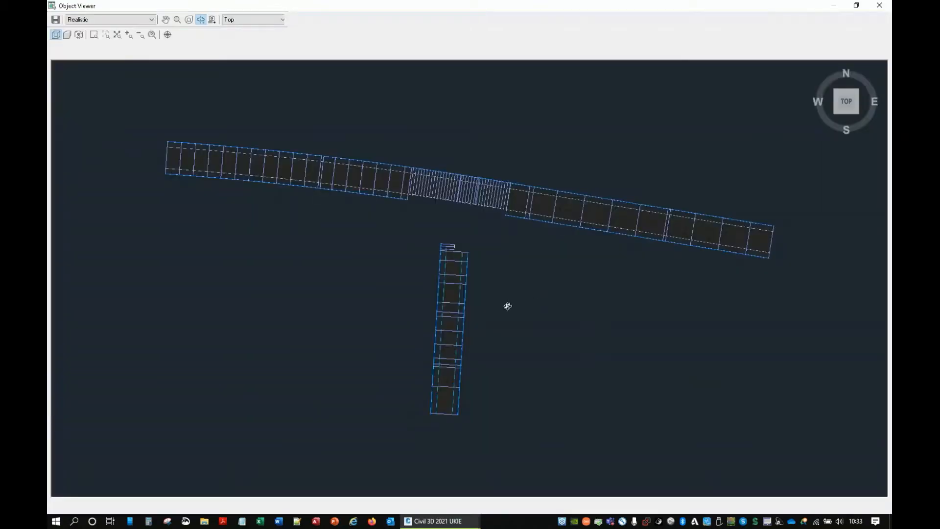
left_click_drag(506, 306, 474, 279)
scroll(478, 289, "up", 5)
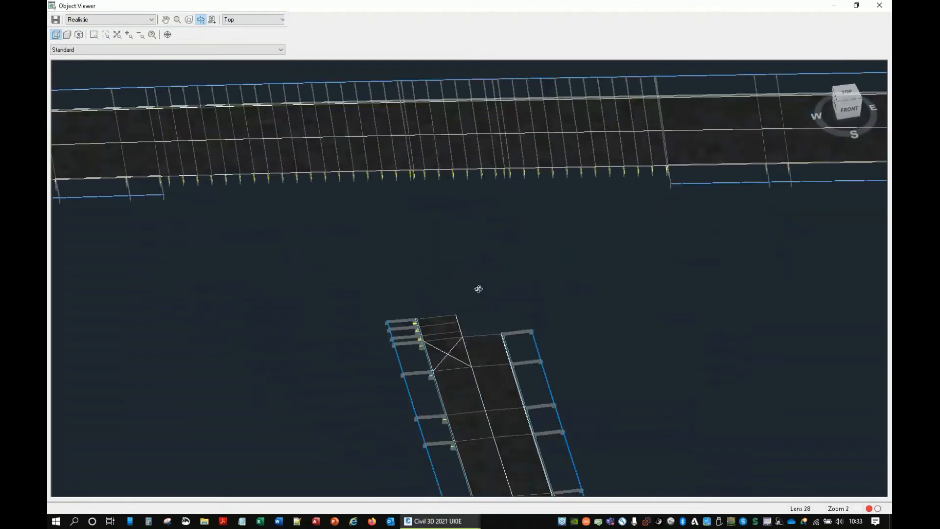
right_click(453, 229)
left_click(468, 235)
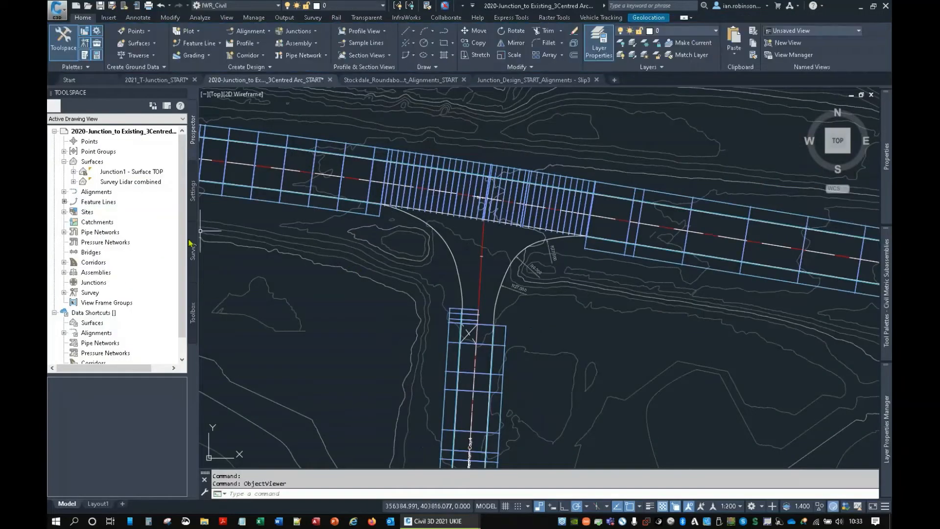
- Set the surface style of Junction1 - Surface TOP to Triangulation - Cyan
left_click(131, 172)
right_click(131, 171)
left_click(397, 230)
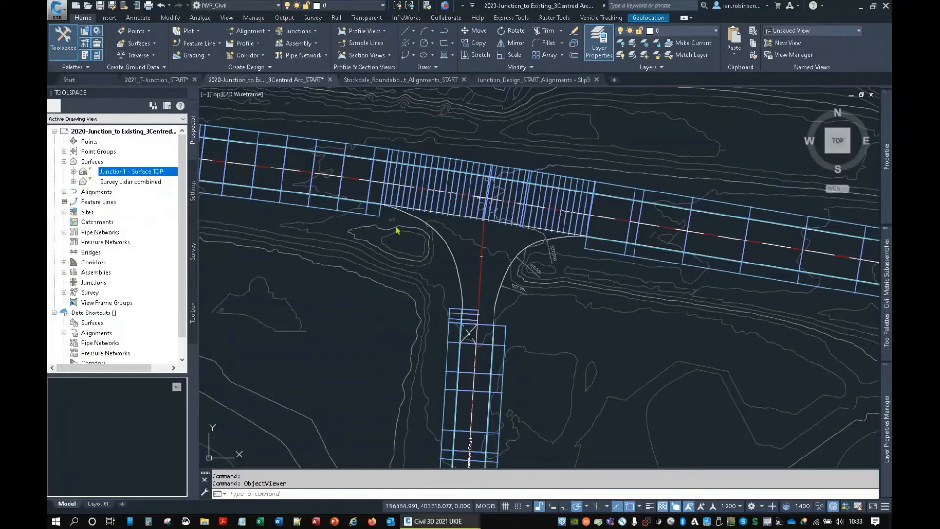
left_click(313, 210)
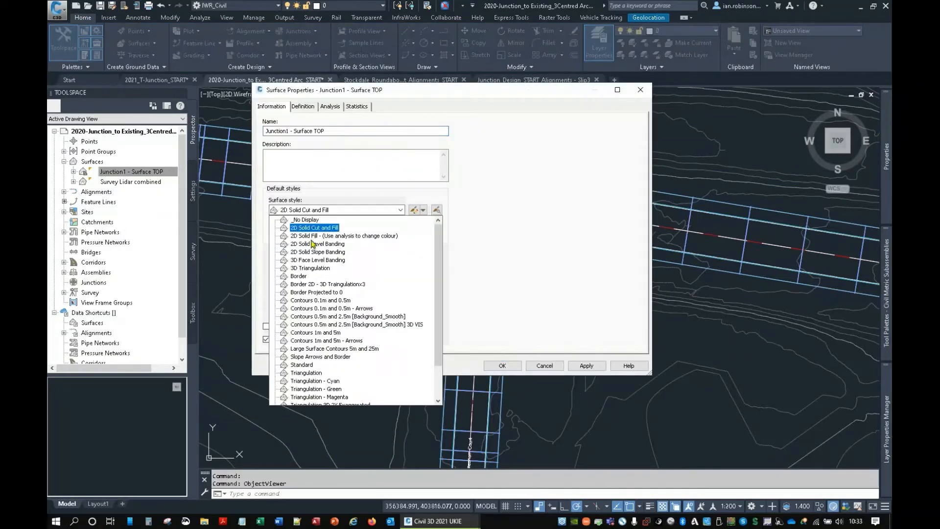
left_click(314, 380)
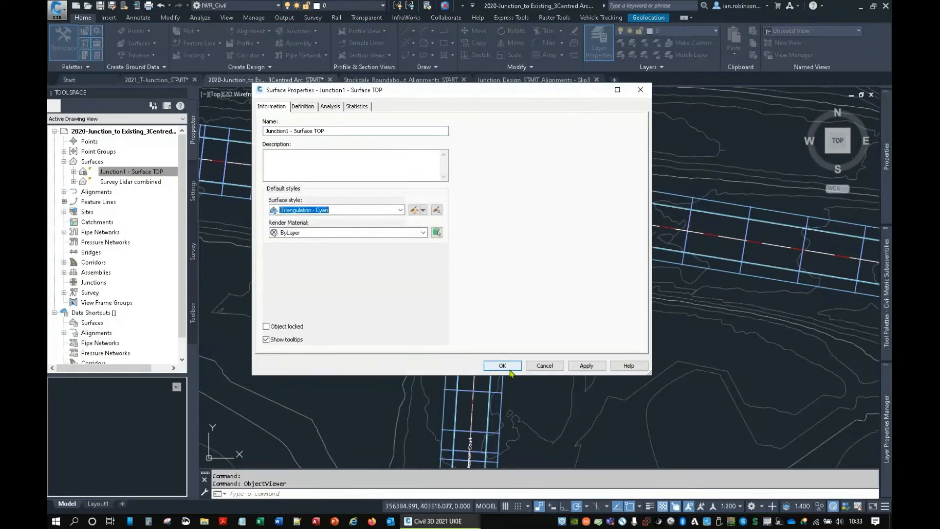
left_click(502, 366)
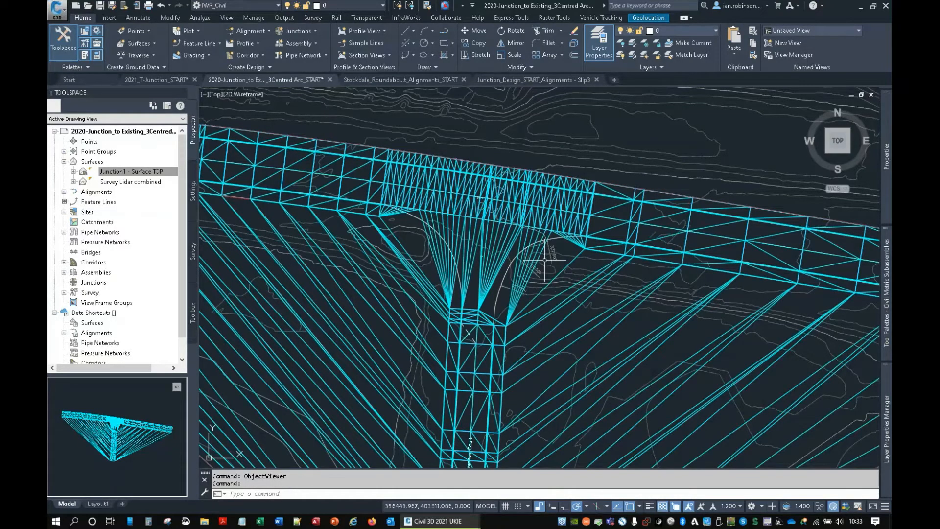
- Examine where the dimensioned three-centred kerb curve meets the triangulated surface on the main road and on the side road
scroll(544, 260, "up", 5)
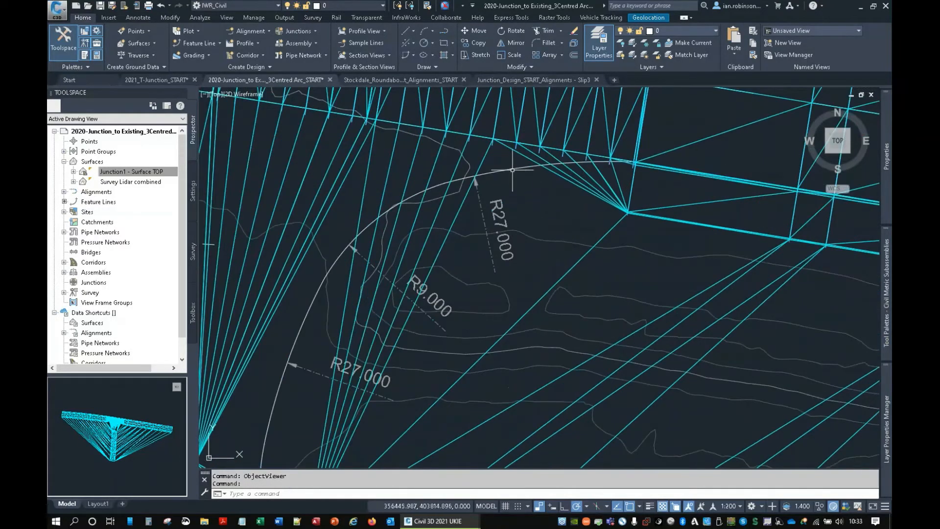
mouse_move(518, 170)
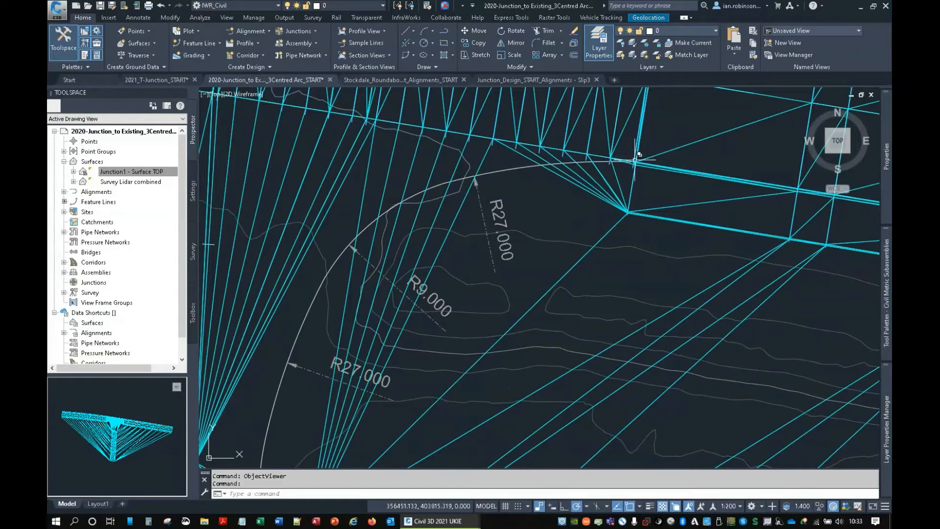
mouse_move(635, 160)
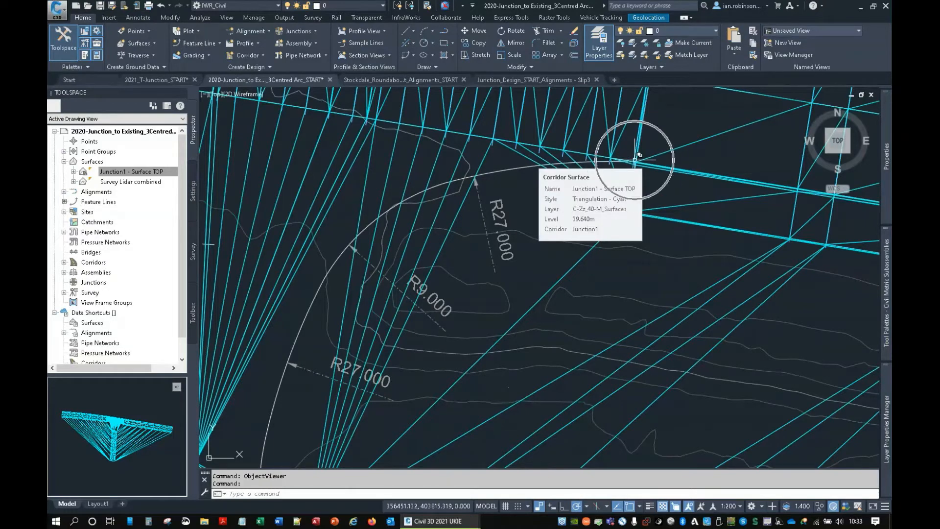
middle_click_drag(469, 321, 615, 131)
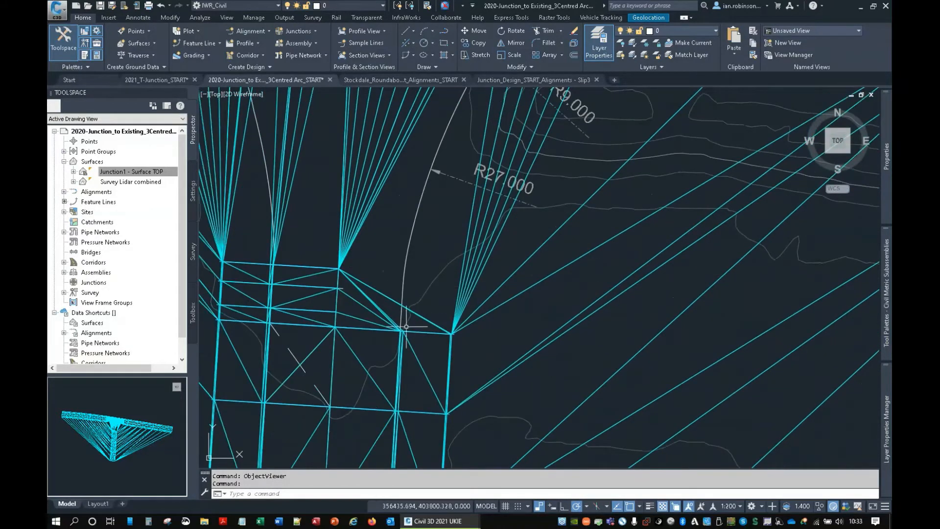
scroll(443, 327, "down", 6)
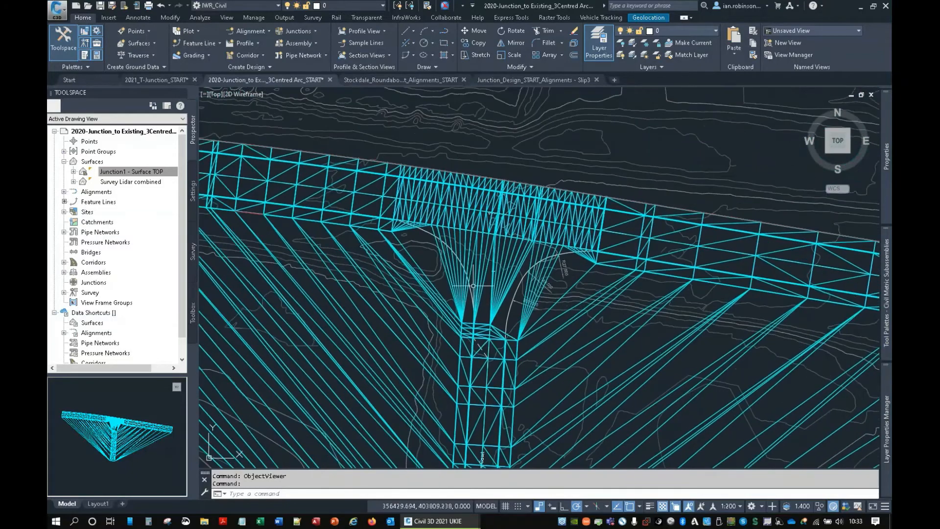
- Set the style of Junction1 - Surface TOP to _No Display and deselect it
left_click(504, 254)
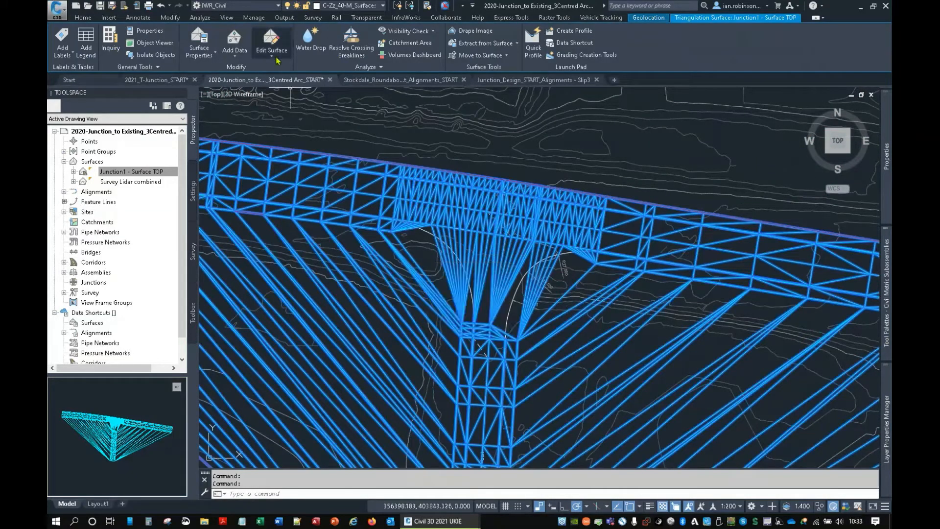
mouse_move(887, 176)
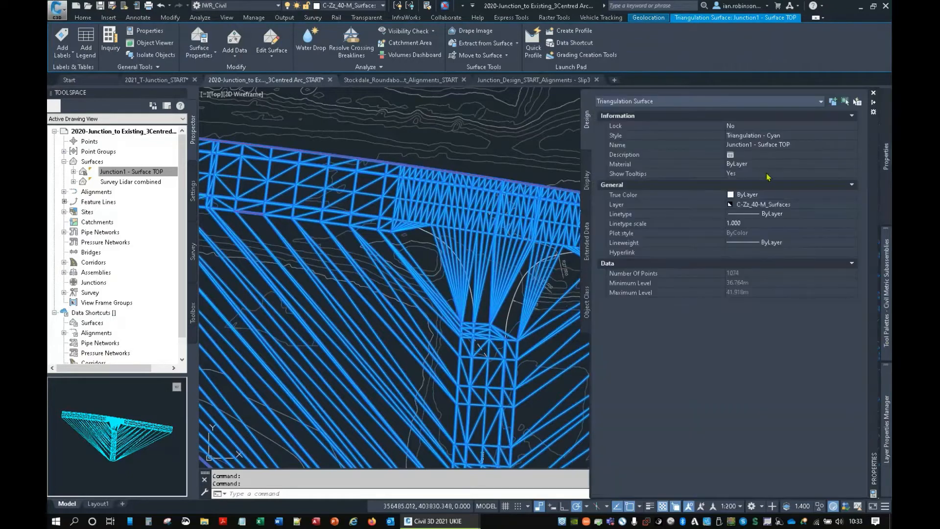
left_click(759, 135)
left_click(758, 135)
left_click(750, 146)
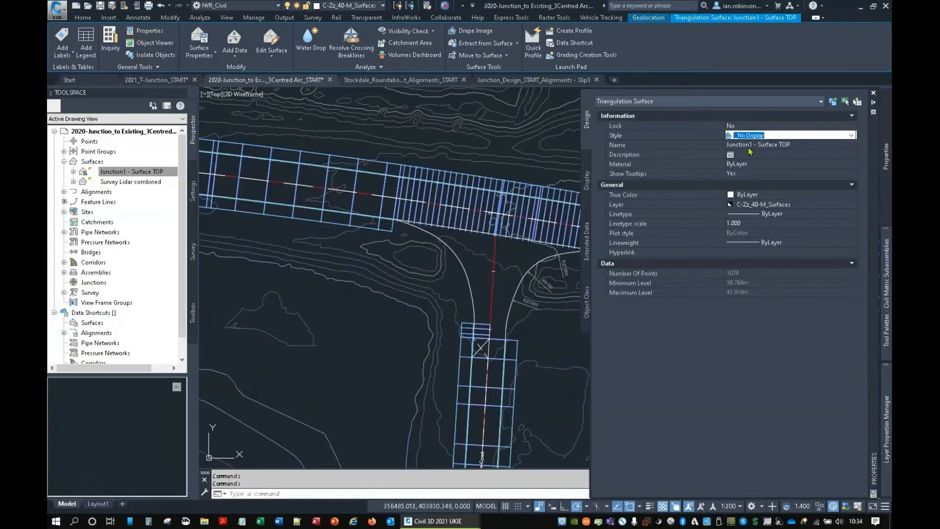
mouse_move(517, 251)
middle_mouse_down()
mouse_move(474, 273)
mouse_move(464, 257)
middle_mouse_up()
key("Escape")
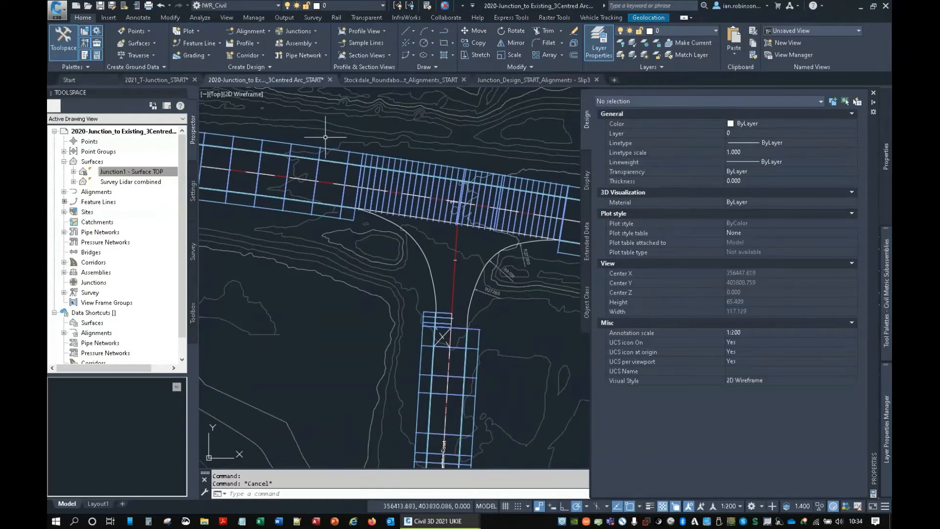
left_click(196, 43)
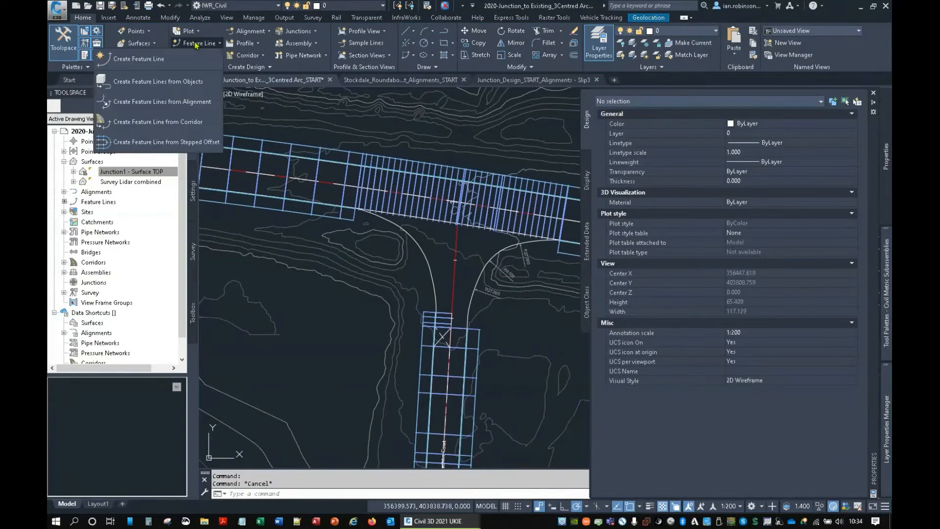
left_click(528, 141)
left_click(539, 130)
key("Escape")
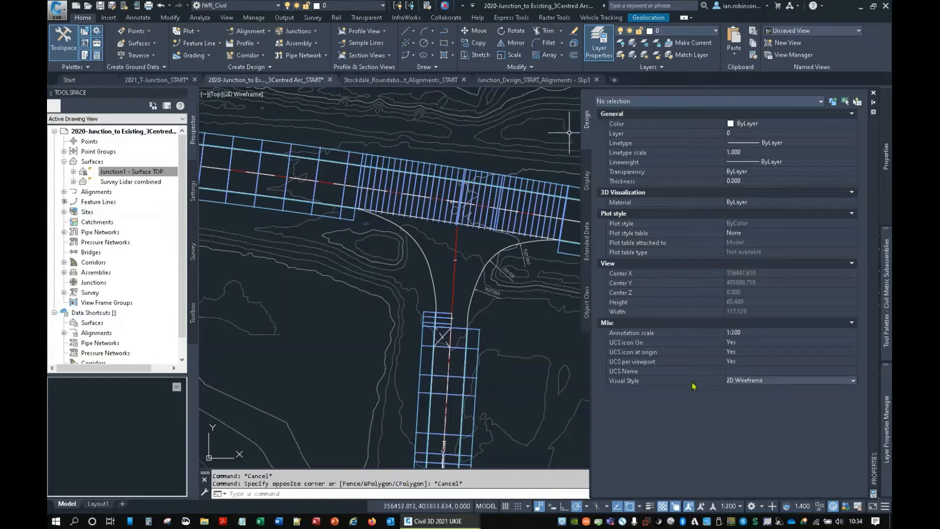
left_click(523, 369)
left_click(521, 370)
key("Escape")
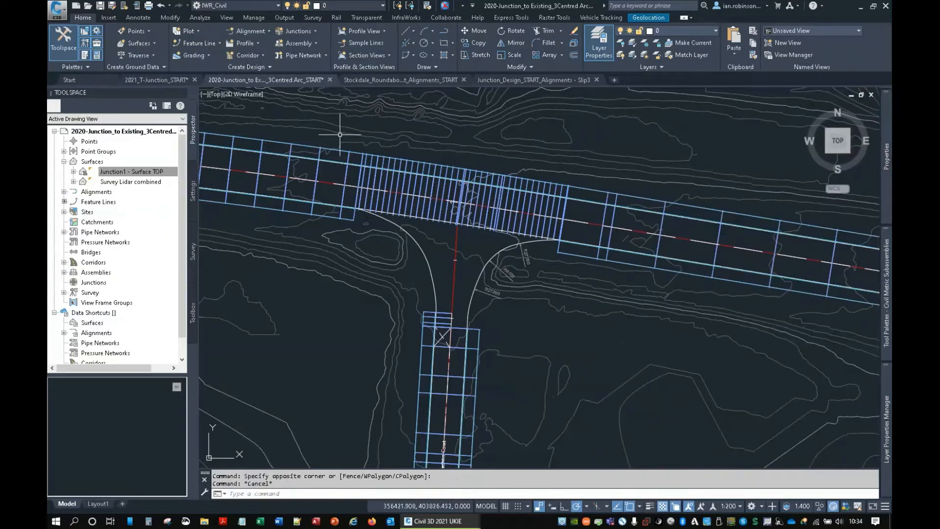
- Convert the dimensioned three-centred kerb curve into a feature line named KR LEFT with Assign Levels enabled
left_click(196, 43)
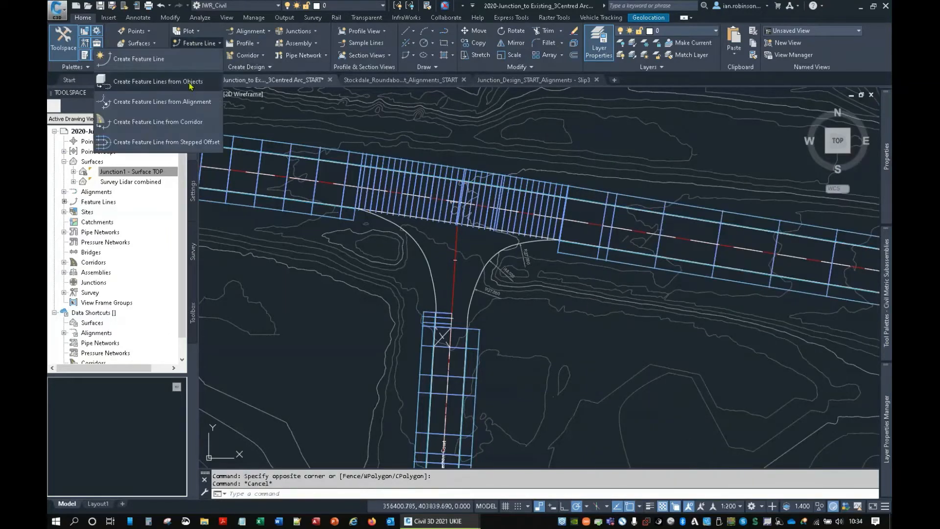
left_click(190, 86)
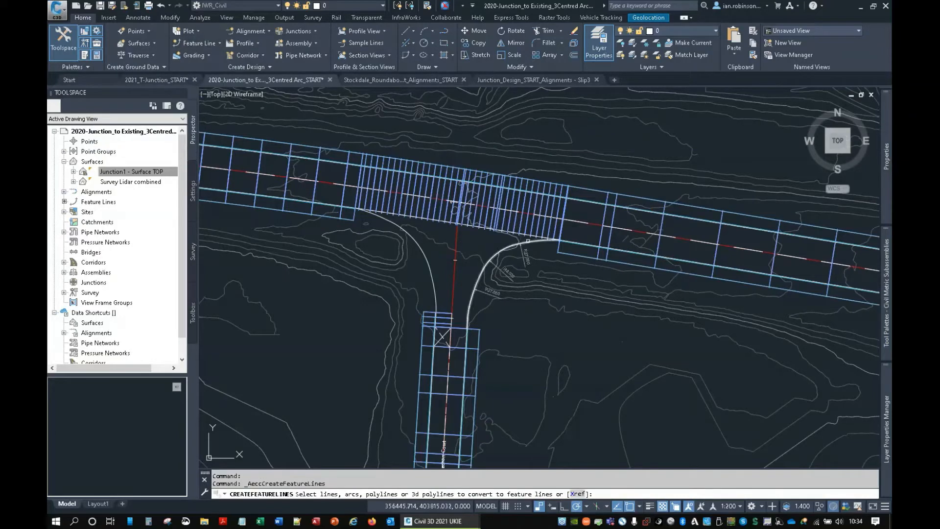
left_click(527, 241)
right_click(510, 253)
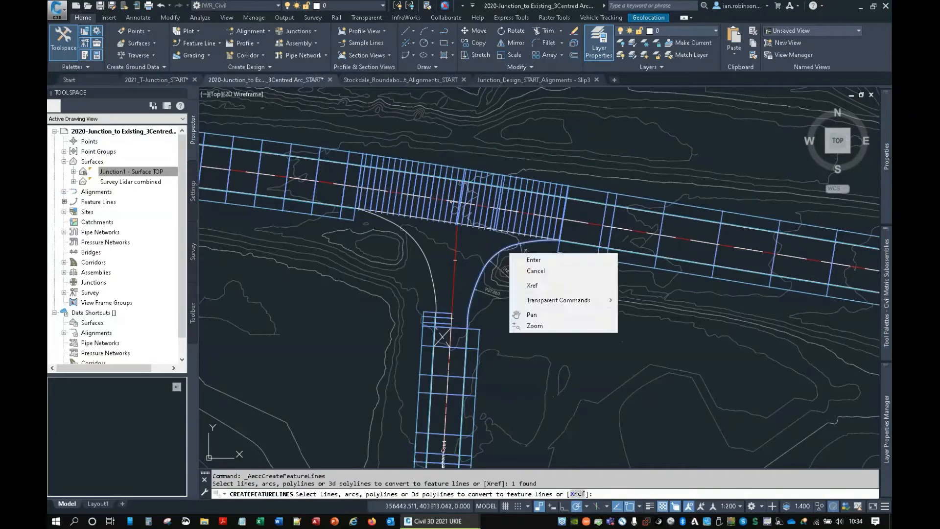
left_click(518, 260)
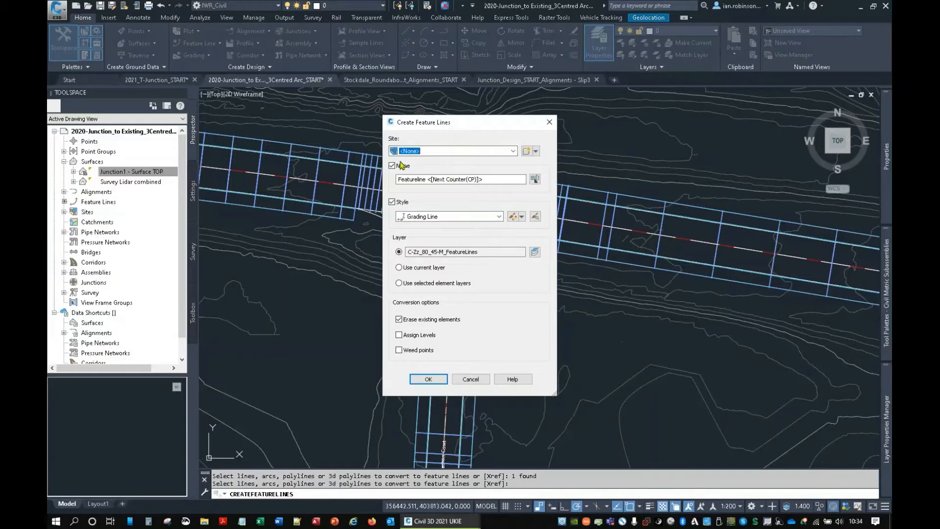
left_click_drag(523, 179, 397, 186)
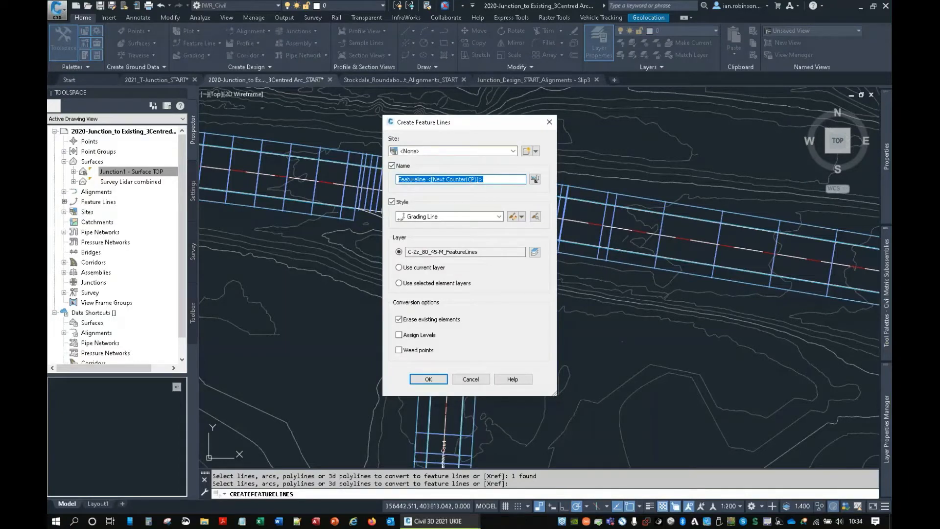
type("KR LEFT")
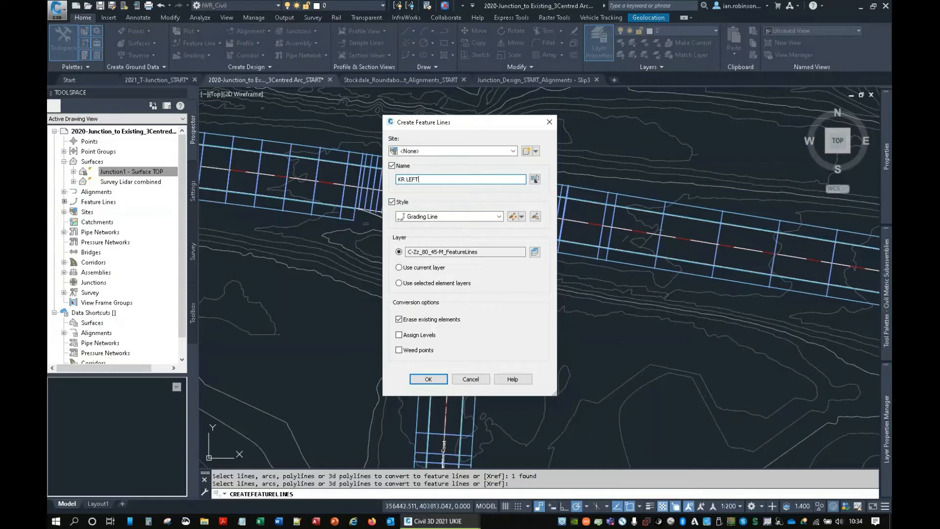
left_click(399, 336)
left_click(430, 380)
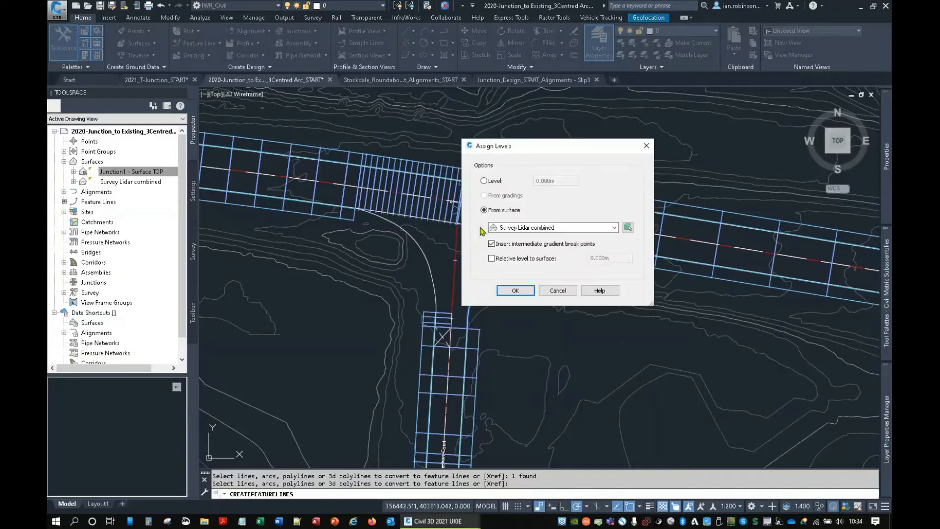
- Assign the feature line's levels from Junction1 - Surface TOP, without inserting intermediate gradient break points
left_click(555, 228)
left_click(536, 240)
left_click(491, 245)
left_click_drag(538, 154, 292, 126)
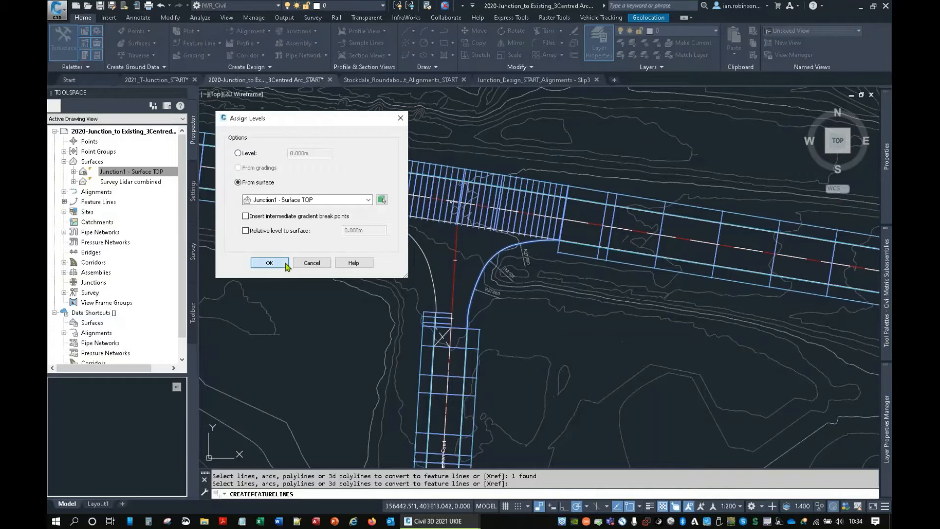
left_click(270, 262)
- Open the Level Editor for the KR LEFT feature line to review its point levels and gradients
left_click(513, 244)
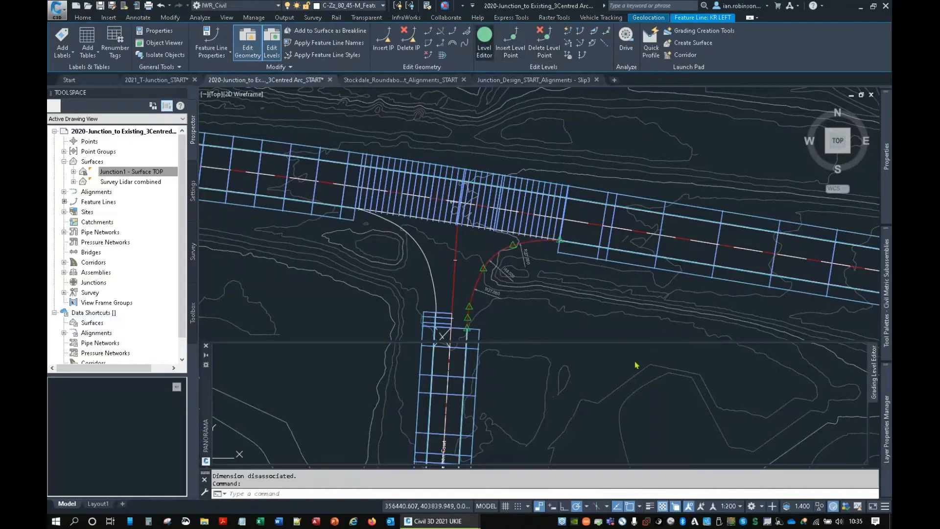
left_click(484, 42)
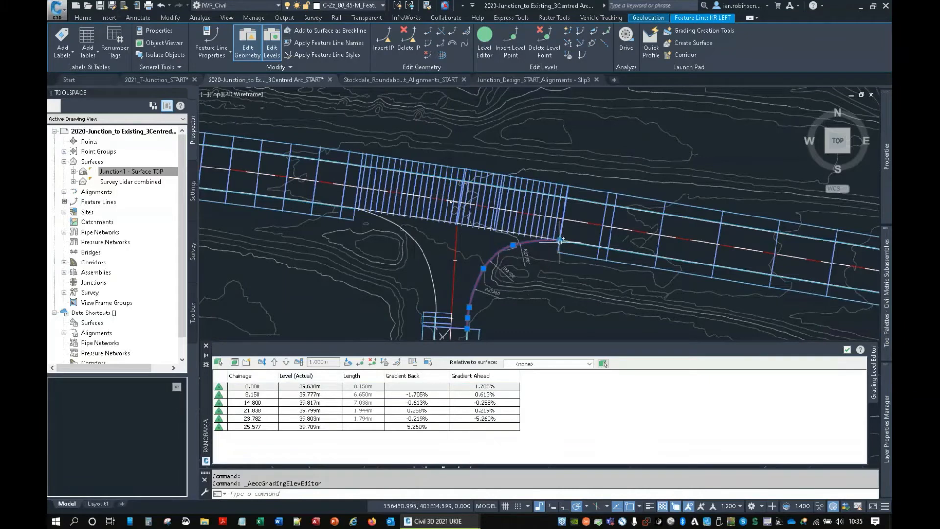
key("ctrl")
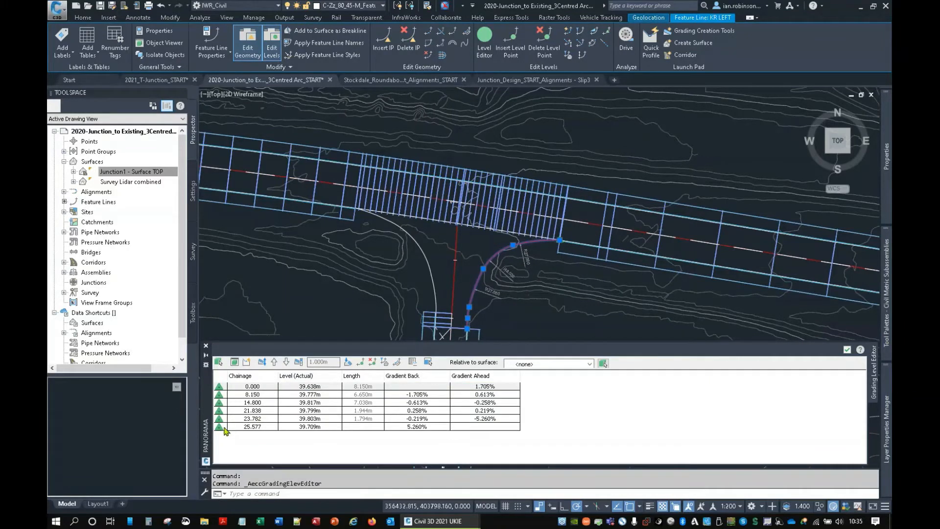
- Apply a uniform gradient along the whole KR LEFT feature line from its eastern end to its side-road end, keeping both end levels
left_click(308, 428)
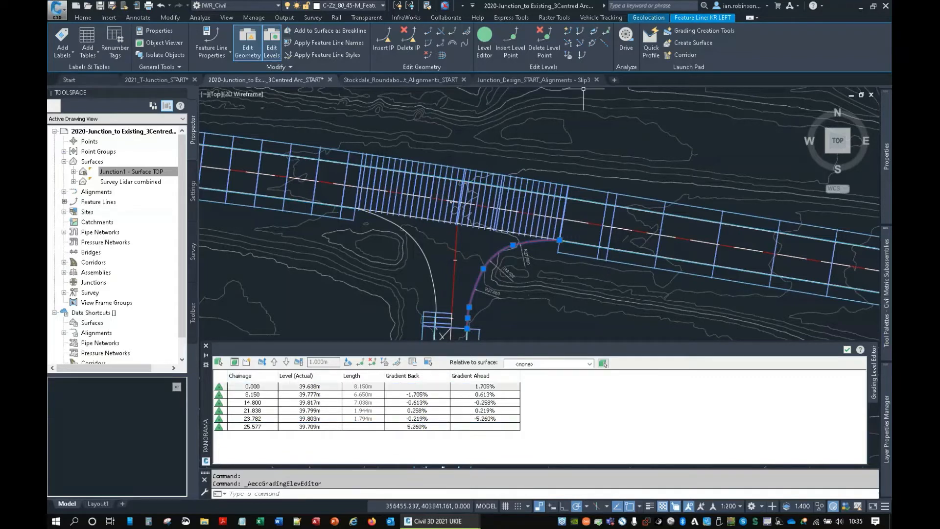
left_click(595, 34)
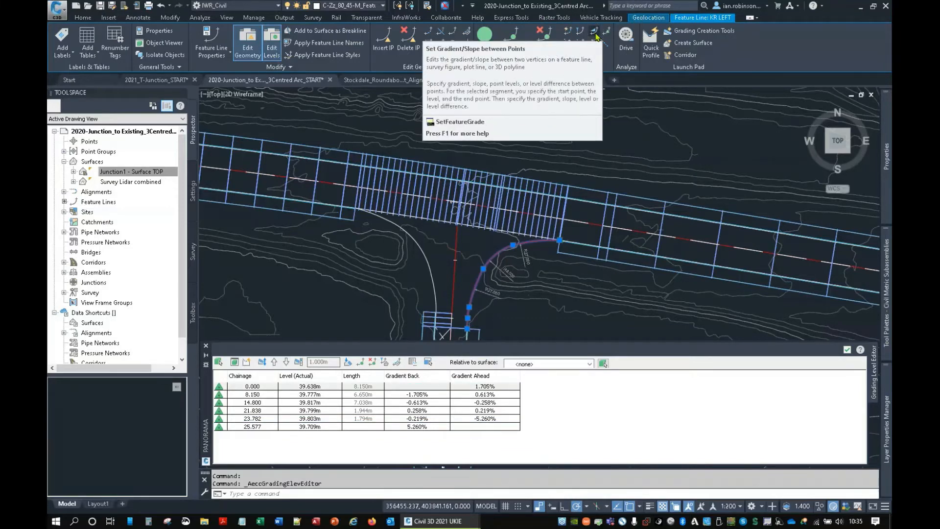
key("ctrl")
left_click(594, 31)
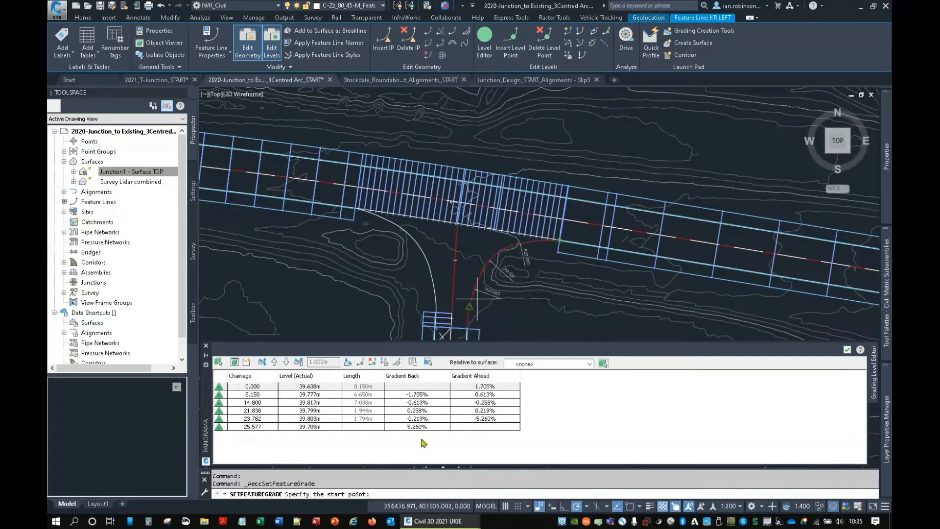
left_click(560, 240)
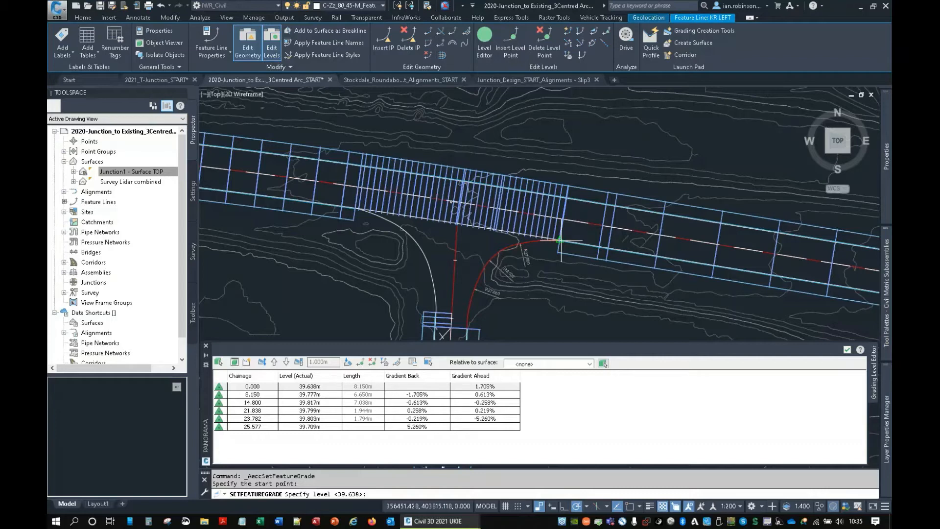
key("Return")
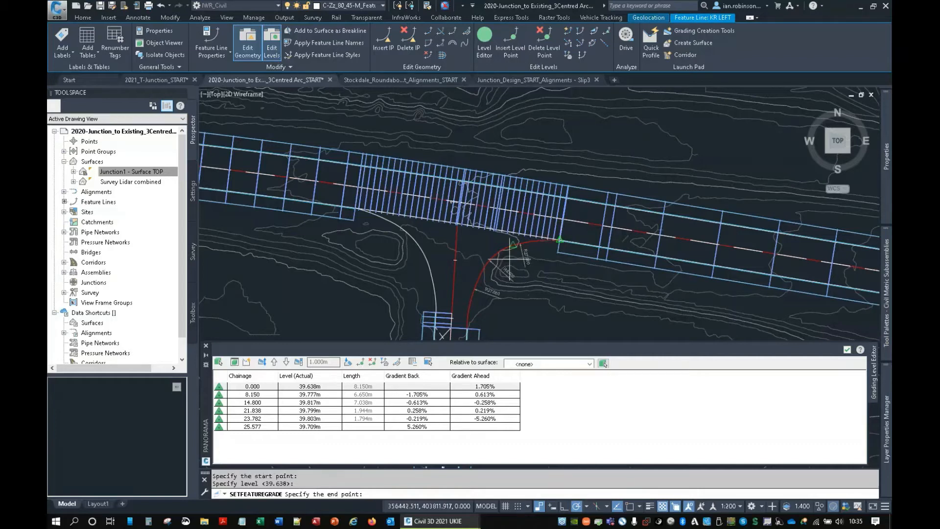
left_click(467, 329)
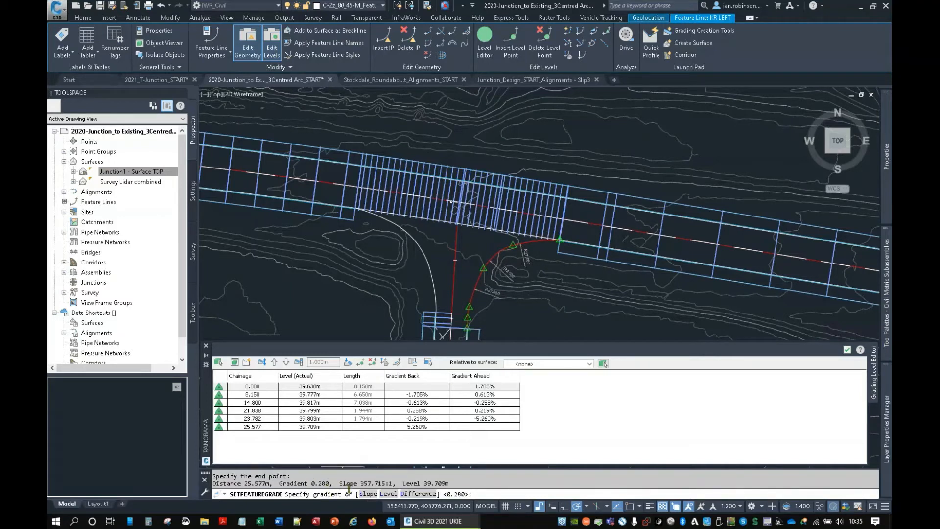
left_click(390, 494)
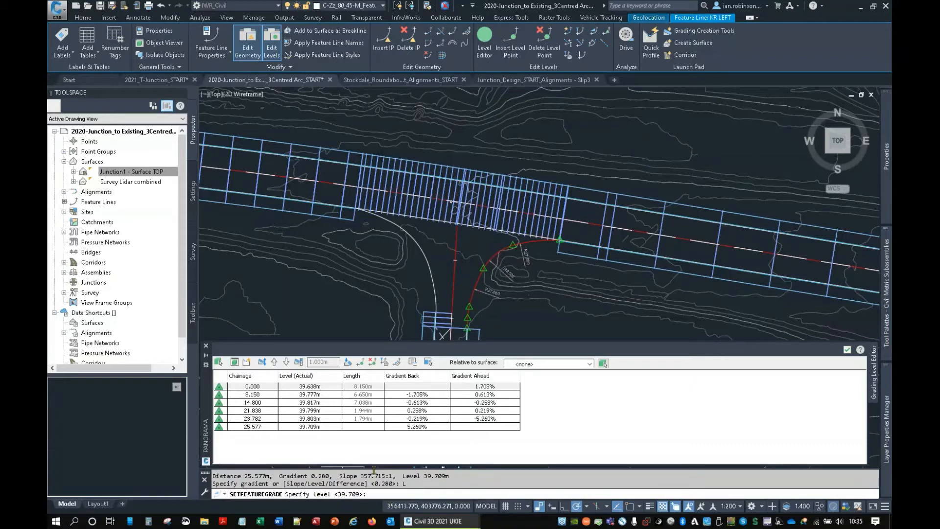
key("Return")
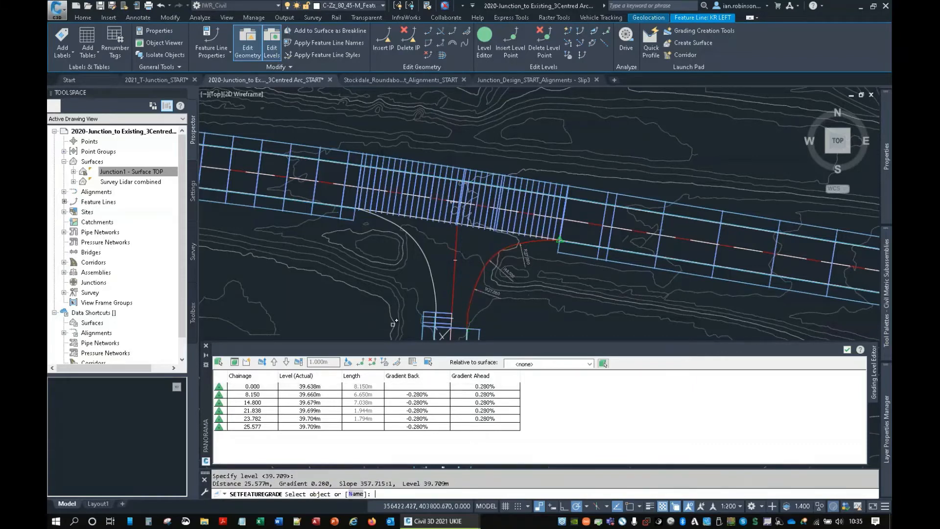
left_click(428, 401)
key("ctrl")
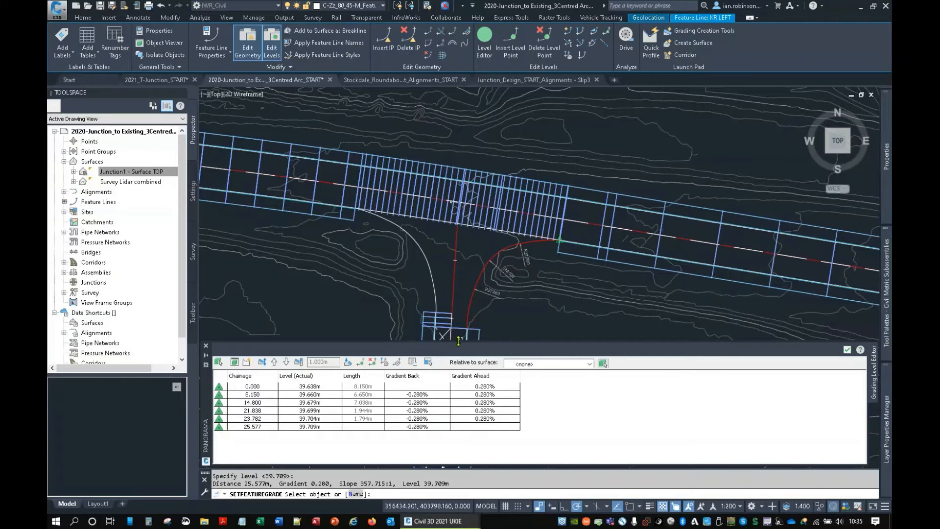
key("Return")
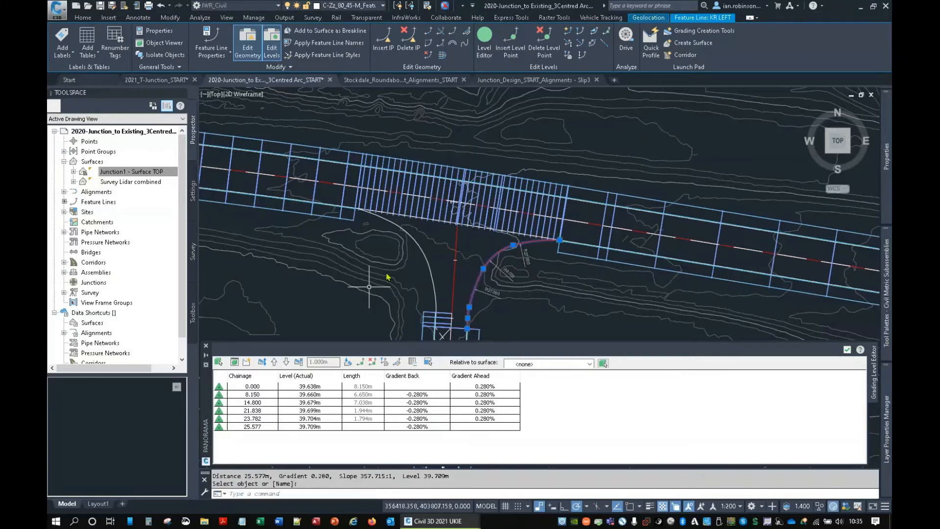
key("Escape")
- Convert the western three-centred kerb curve into a feature line named KR RIGHT with Assign Levels enabled
left_click(421, 247)
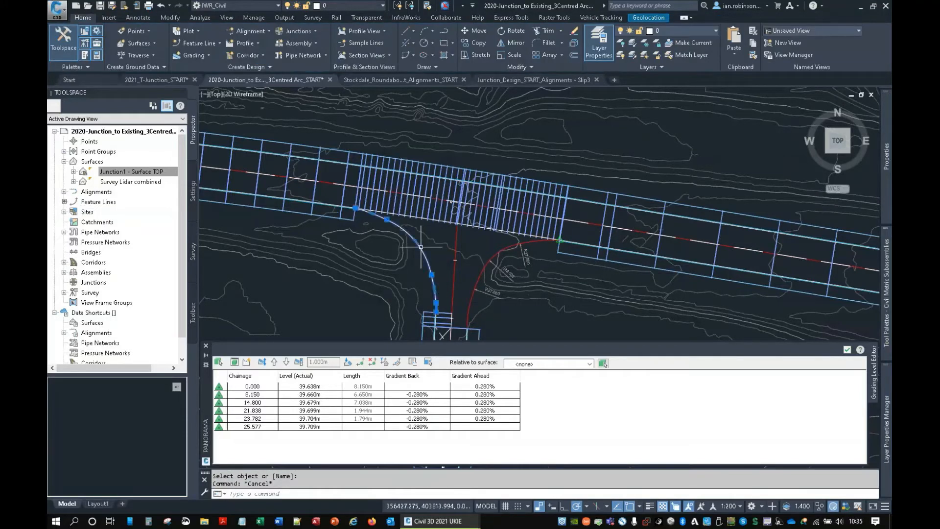
left_click(198, 44)
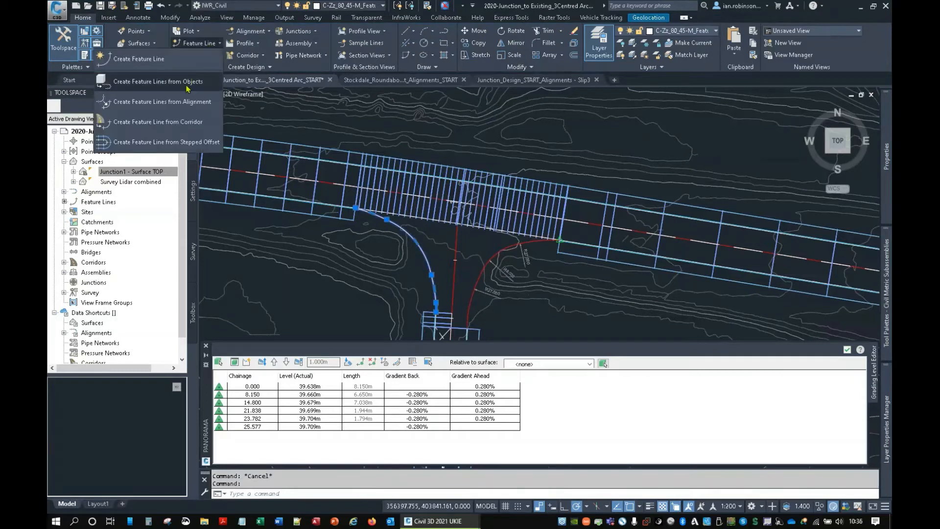
left_click(187, 82)
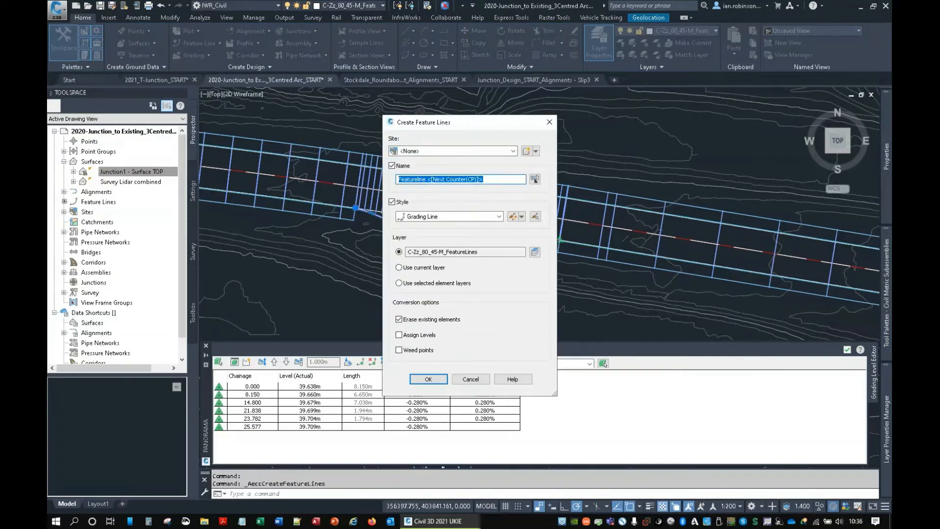
type("KR RIGHT")
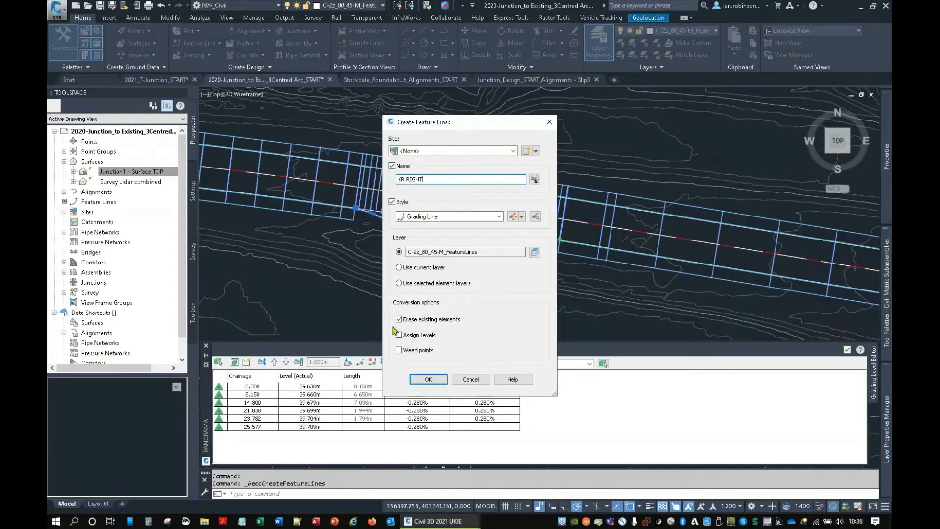
left_click(399, 335)
left_click(428, 379)
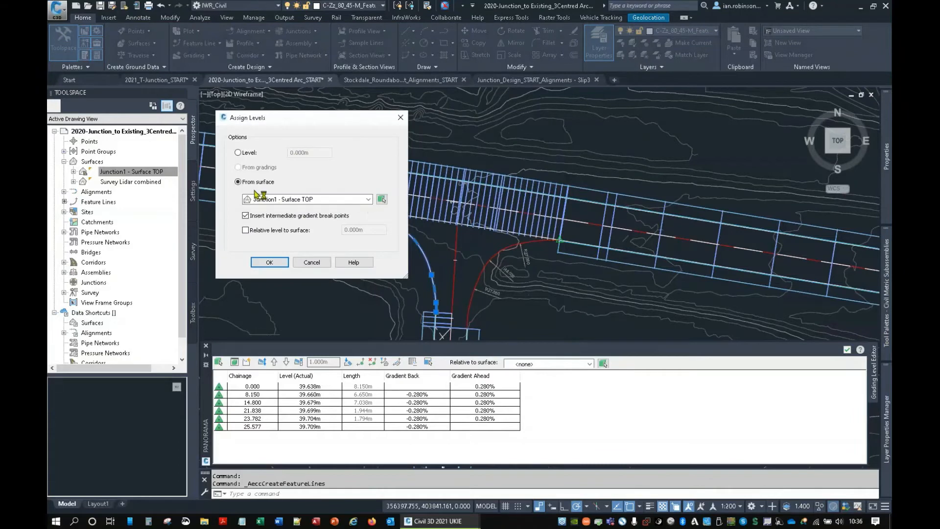
- Assign KR RIGHT's levels from Junction1 - Surface TOP without intermediate gradient break points, and load it in the Level Editor
double_click(267, 201)
left_click(269, 262)
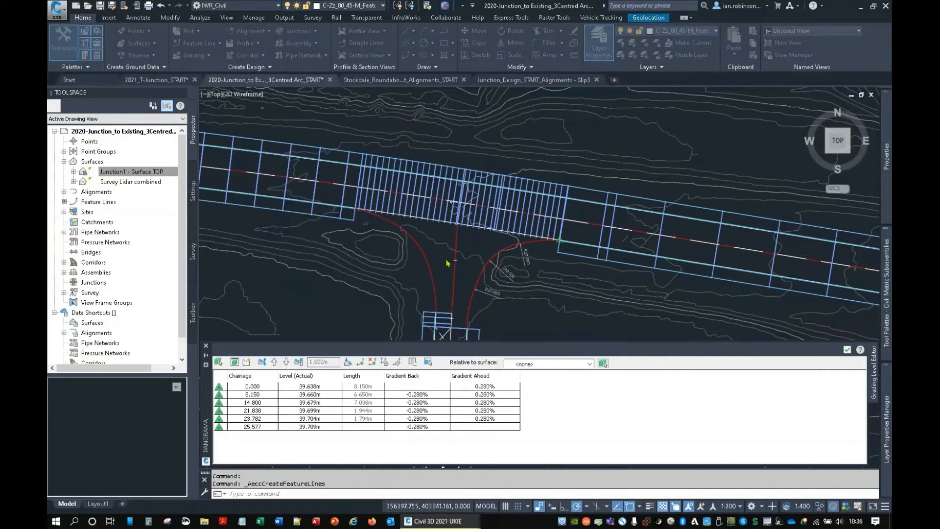
left_click(219, 361)
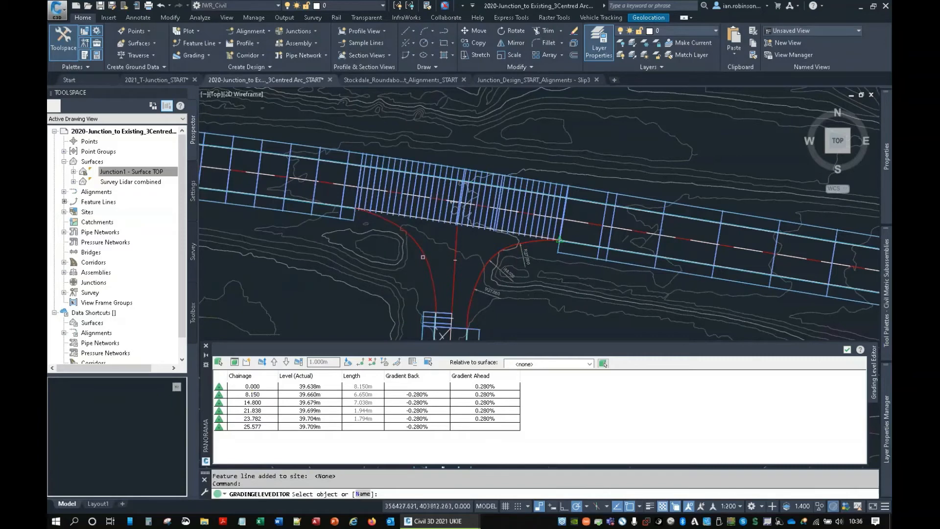
left_click(424, 256)
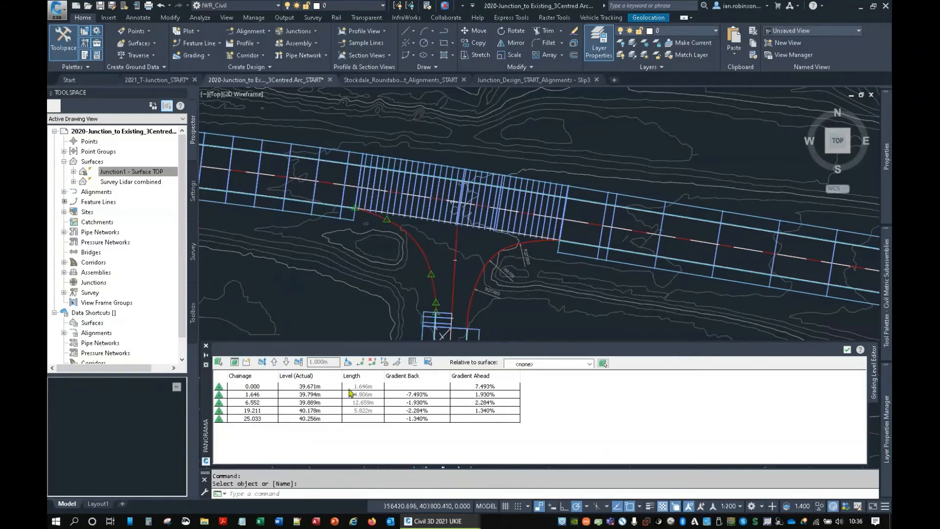
- Apply a uniform gradient along the whole KR RIGHT feature line from its side-road end to its main-road end, keeping both end levels
mouse_move(538, 184)
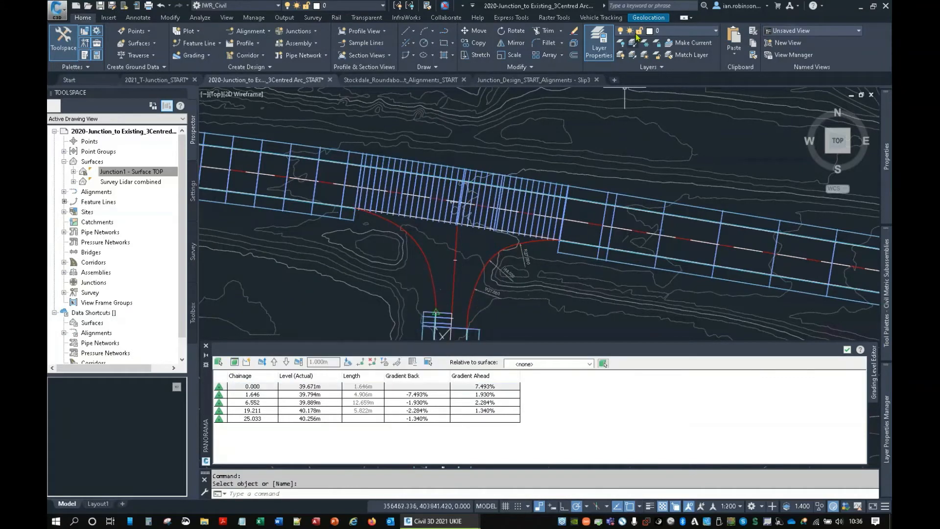
left_click(430, 269)
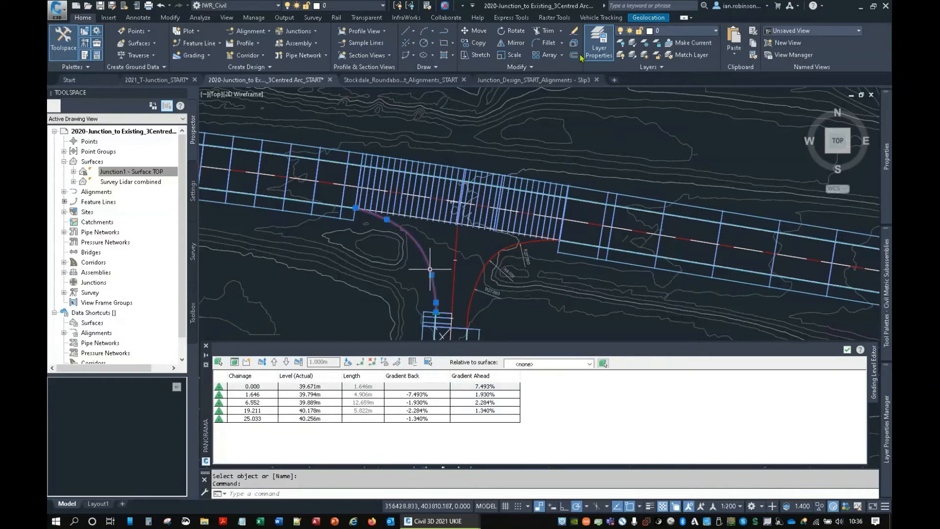
left_click(594, 32)
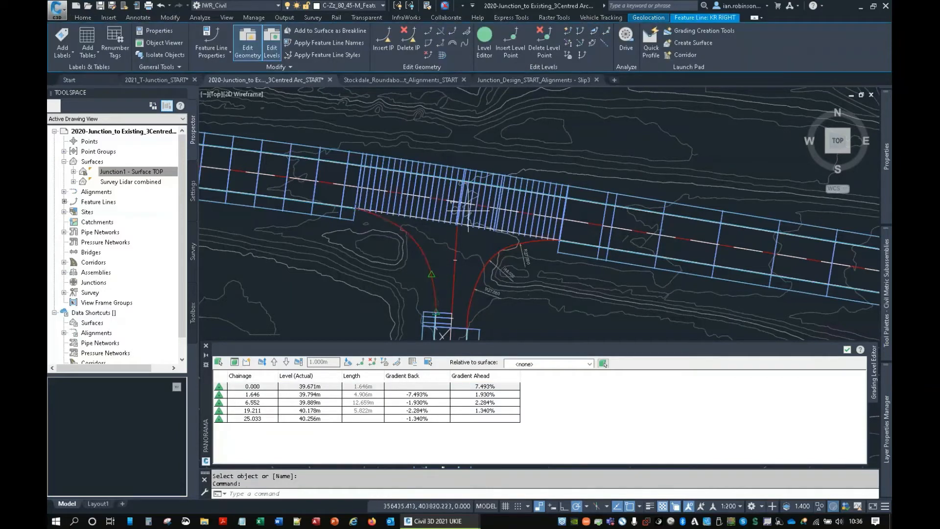
left_click(436, 311)
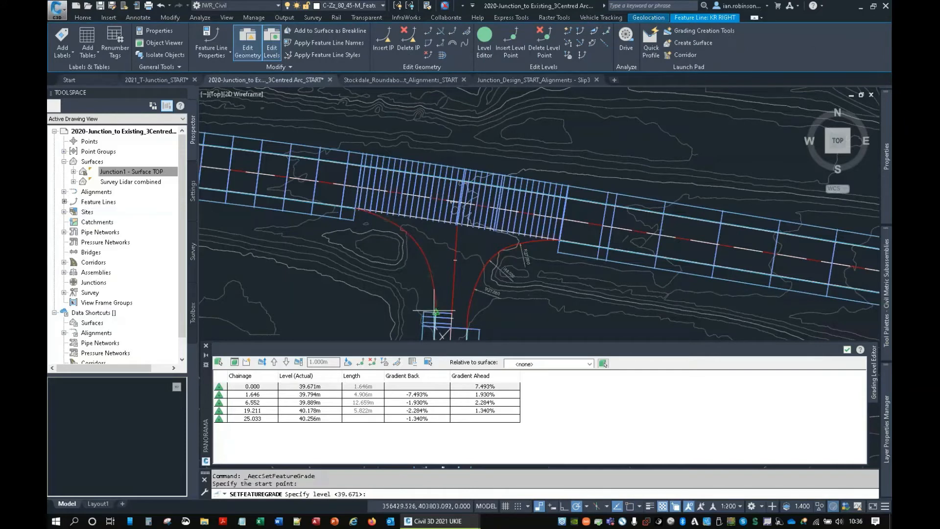
key("Return")
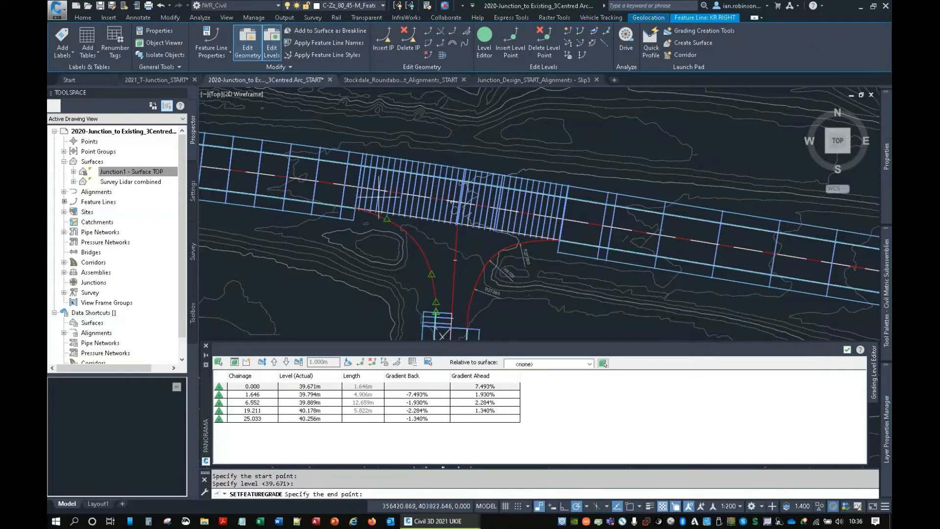
left_click(356, 208)
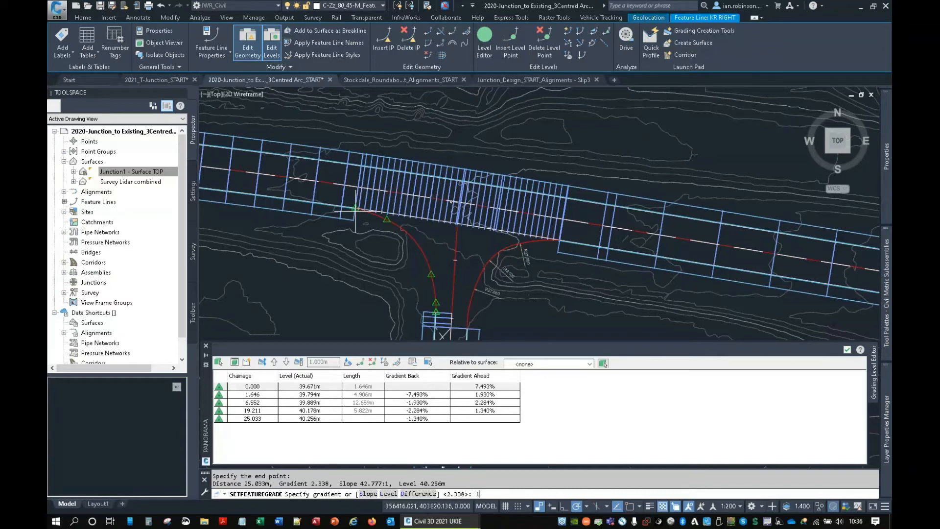
type("l")
key("Return")
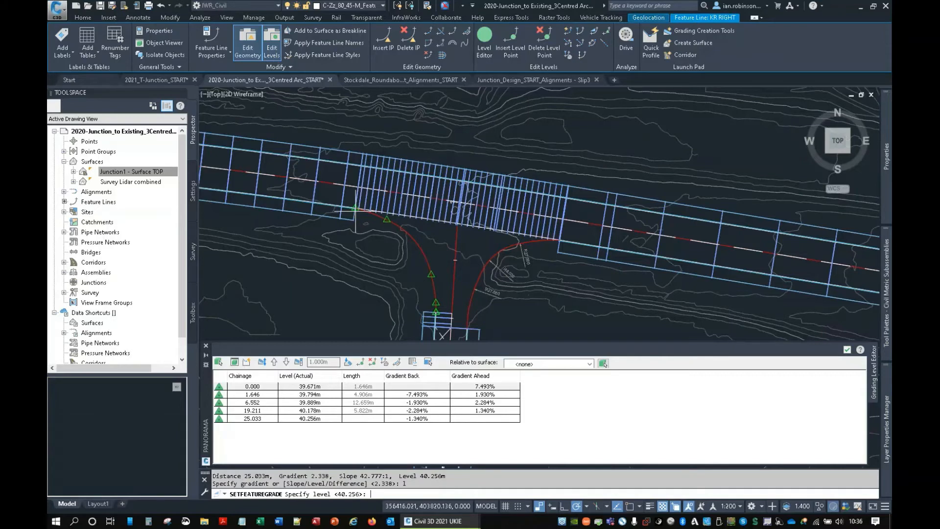
key("Return")
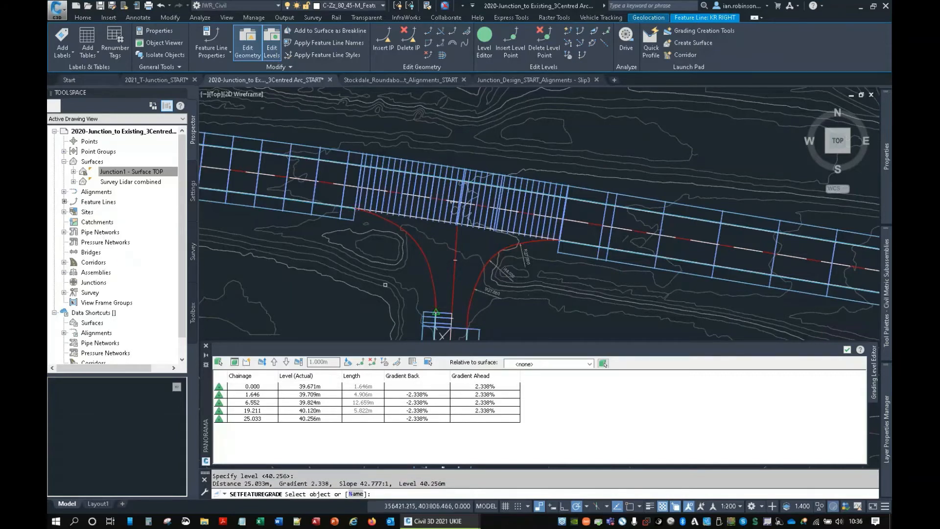
right_click(397, 275)
left_click(426, 285)
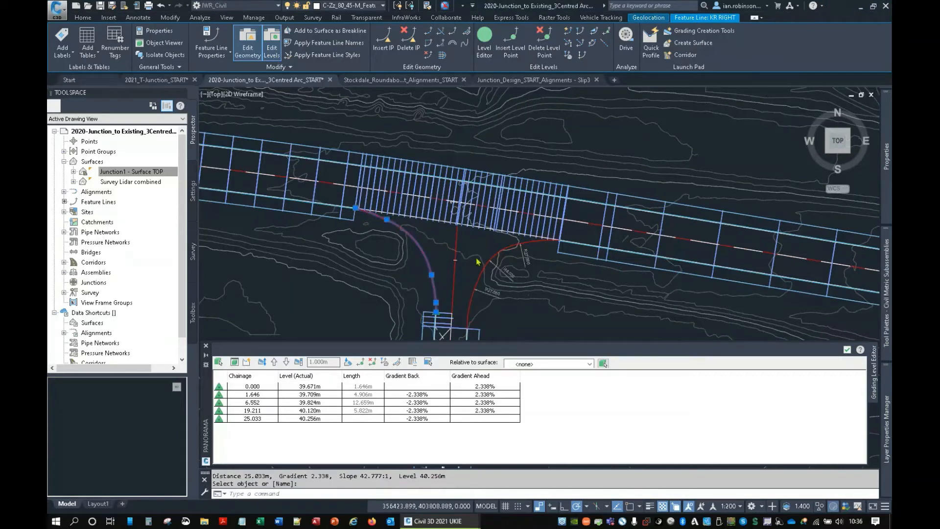
- Open both kerb feature lines together with the junction corridor in the Object Viewer
left_click(492, 256)
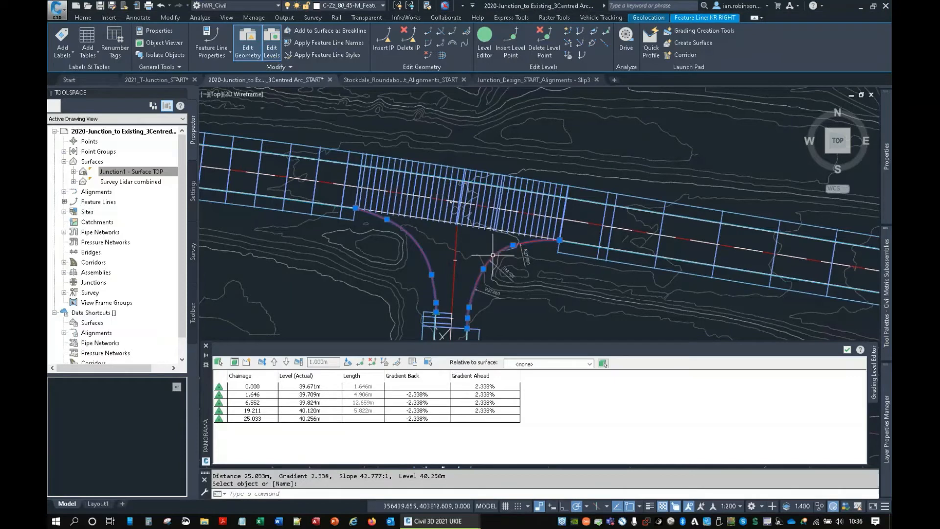
left_click(504, 215)
right_click(367, 241)
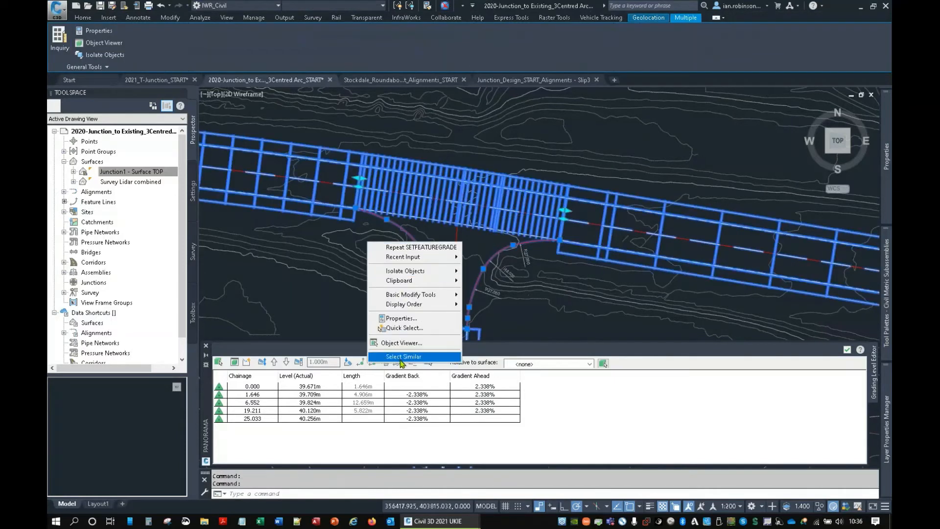
left_click(401, 342)
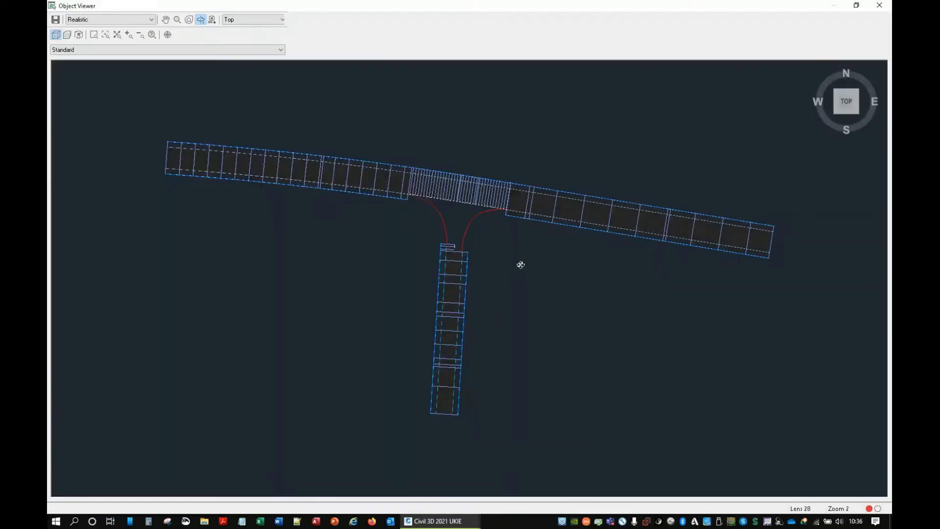
- Examine in 3D how the ends of both kerb feature lines meet the corridor kerbs on the side road and main road
left_click_drag(521, 264, 661, 223)
scroll(449, 275, "up", 5)
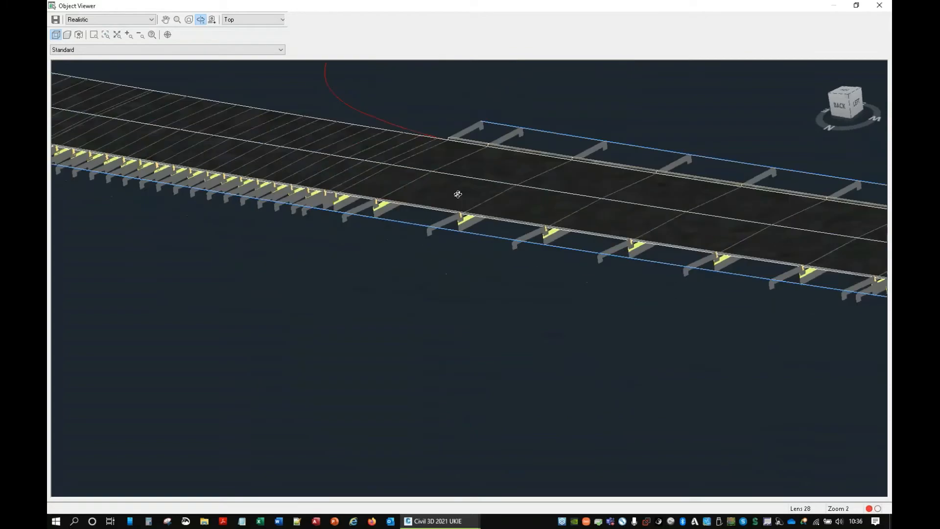
scroll(526, 309, "down", 3)
scroll(536, 287, "up", 5)
middle_click_drag(529, 254, 509, 300)
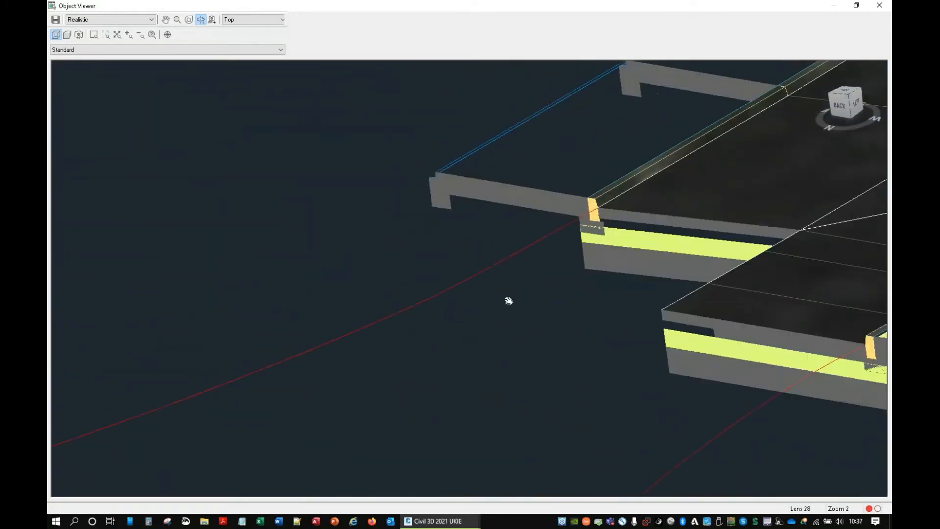
scroll(588, 223, "down", 2)
middle_click_drag(416, 300, 822, 216)
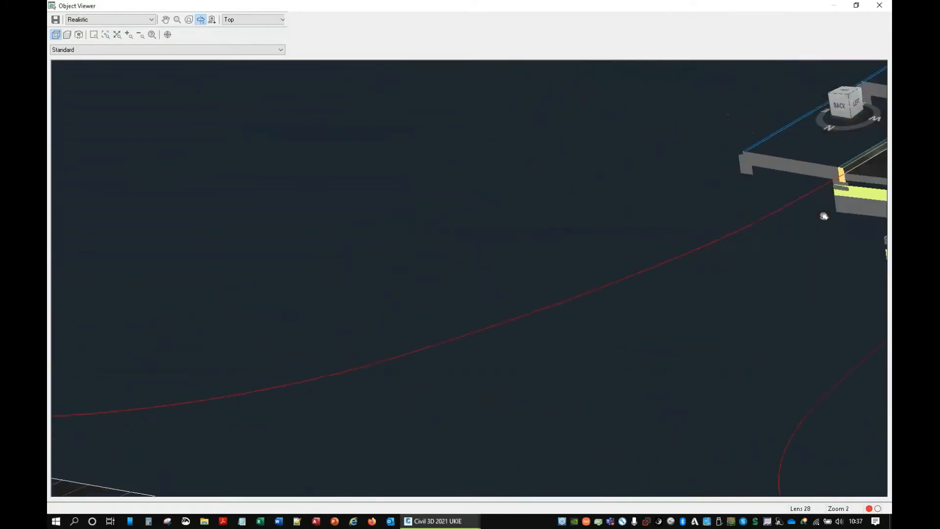
middle_click_drag(354, 323, 798, 256)
scroll(496, 308, "down", 2)
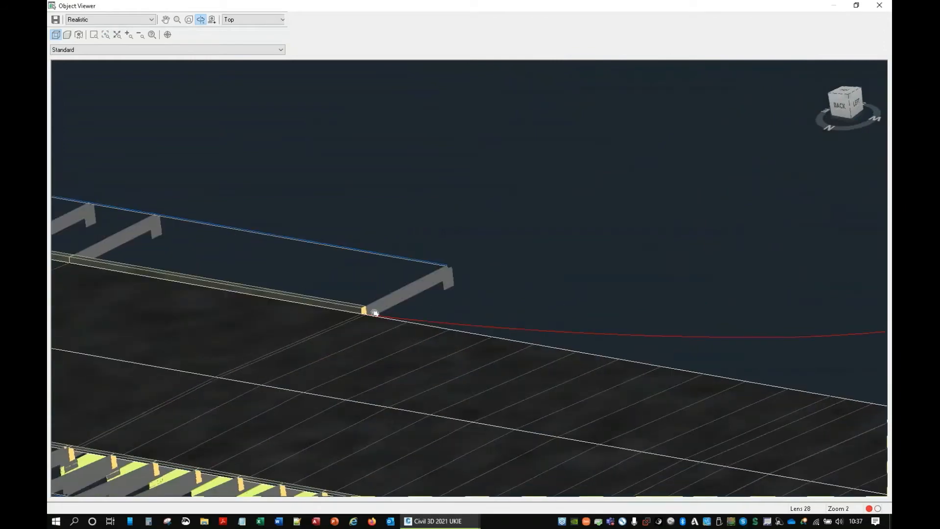
scroll(465, 282, "up", 3)
scroll(495, 328, "down", 3)
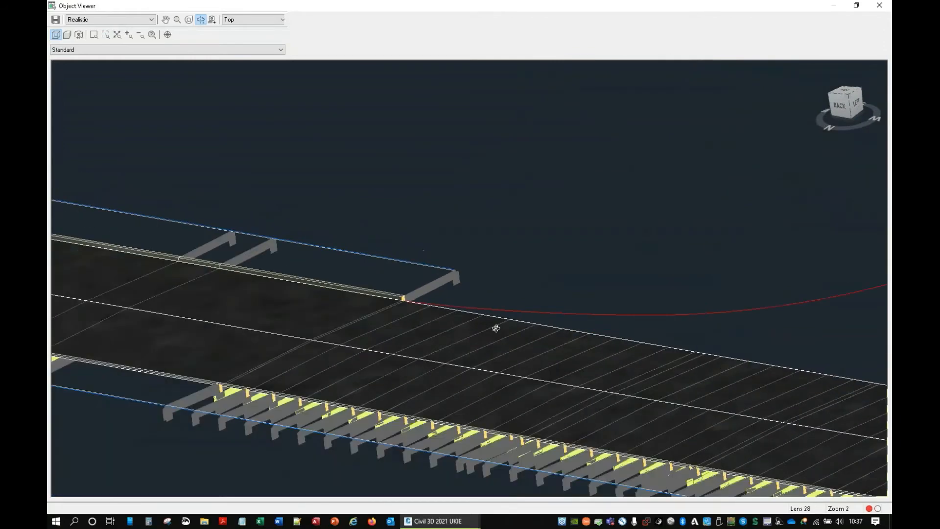
- Inspect the open junction area between both kerb feature lines and the side-road corridor's edge sections in 3D
left_click_drag(503, 358, 758, 326)
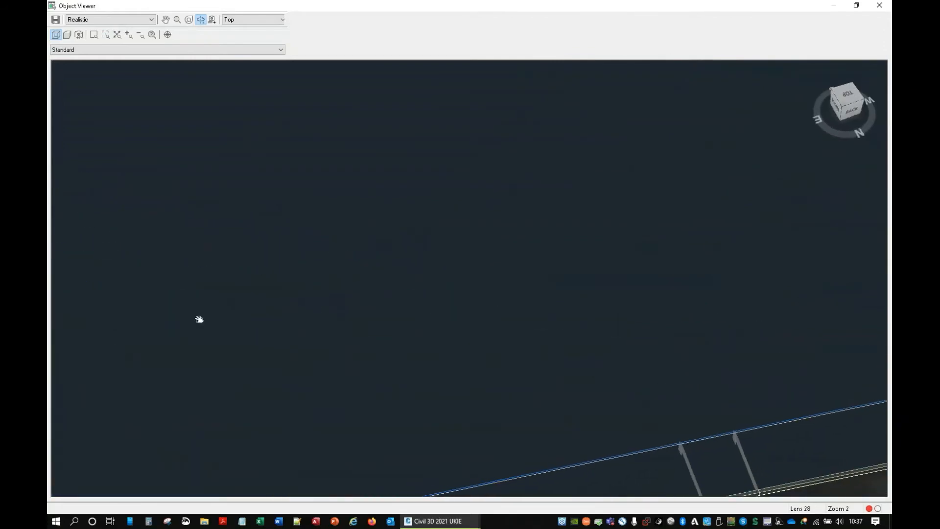
middle_click_drag(199, 320, 166, 342)
middle_click_drag(754, 301, 458, 478)
scroll(563, 221, "down", 2)
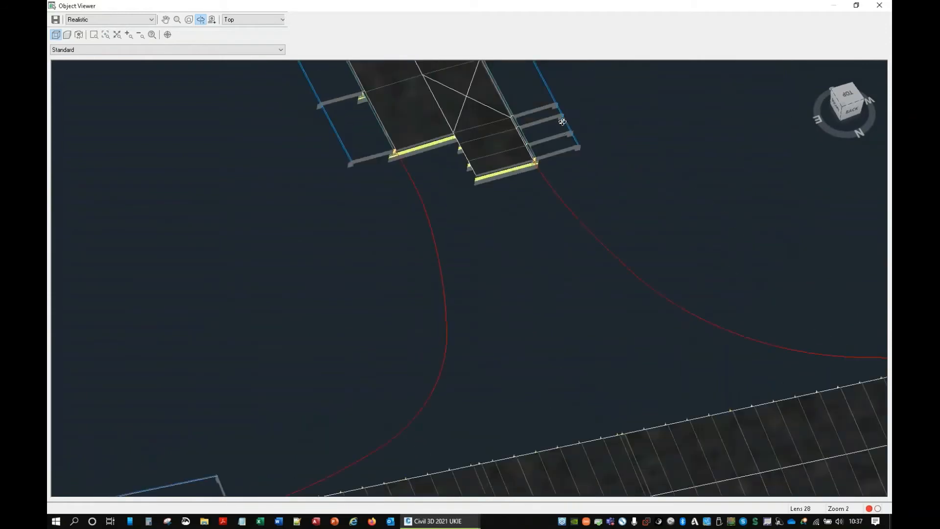
left_click_drag(696, 428, 593, 339)
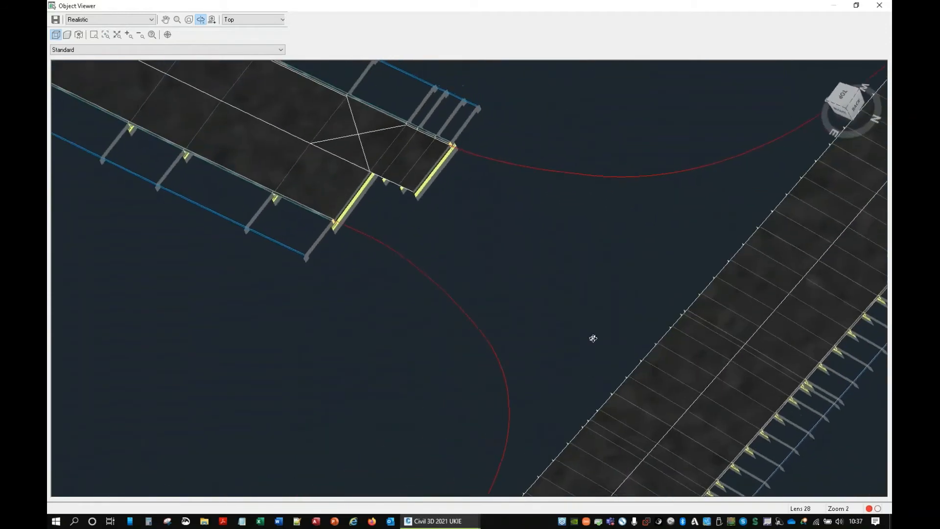
left_click_drag(611, 307, 422, 196)
left_click_drag(604, 348, 386, 246)
scroll(614, 344, "up", 5)
- Close the Object Viewer and the feature line Level Editor to return to the full plan view
right_click(548, 241)
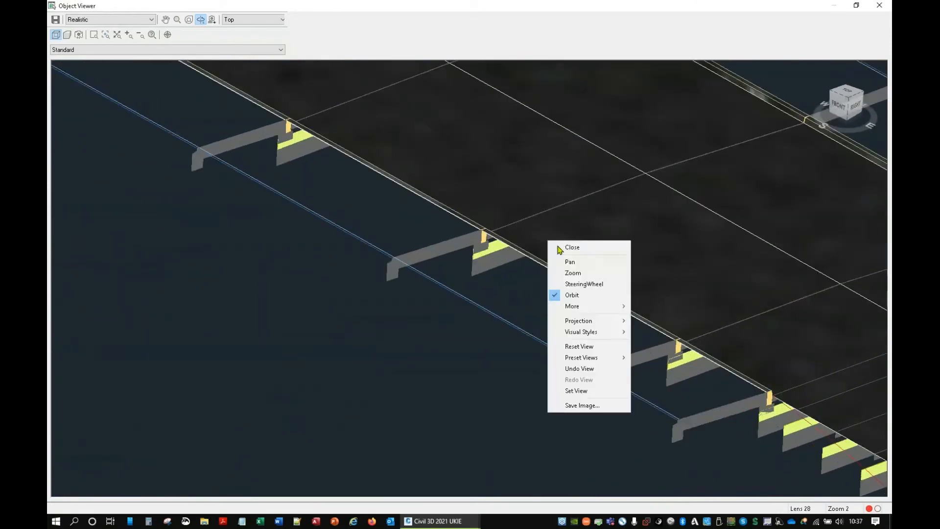
left_click(566, 251)
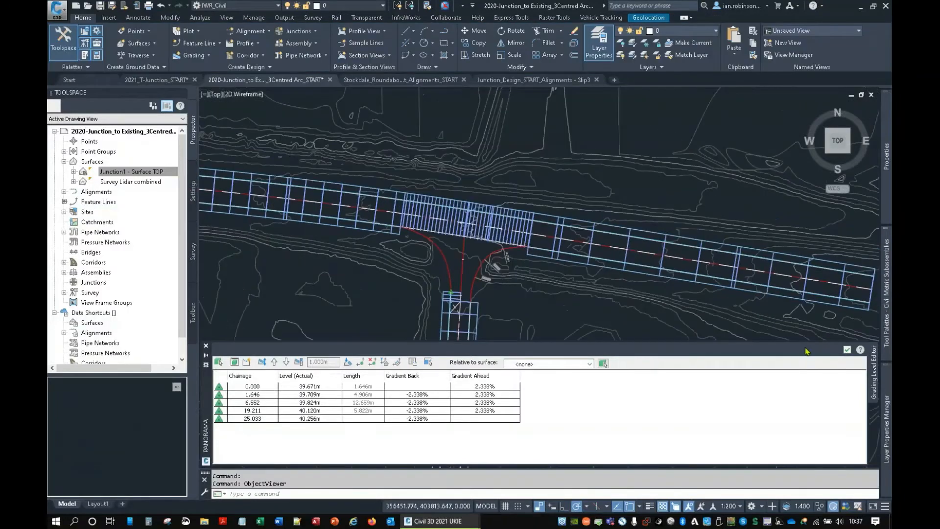
left_click(846, 349)
- Add the KR LEFT feature line as a new baseline in the Junction1 corridor's properties
left_click(528, 229)
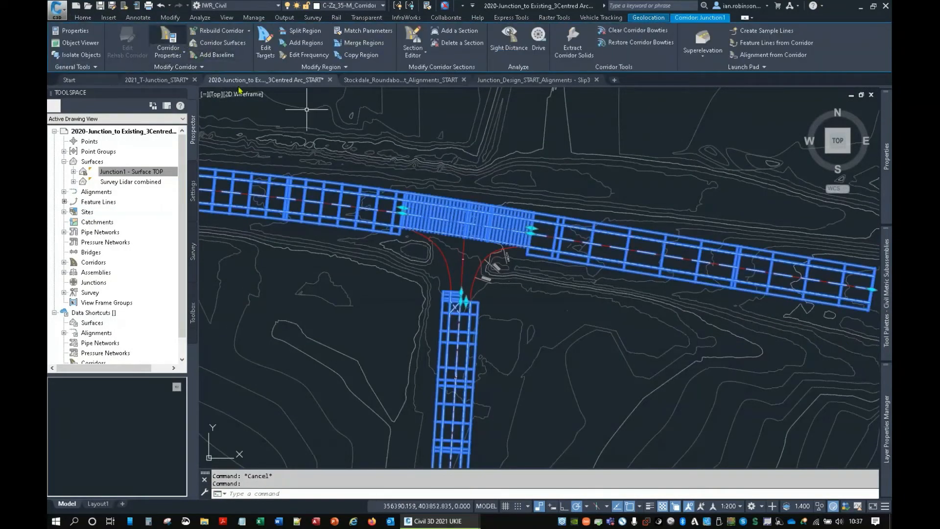
left_click(168, 42)
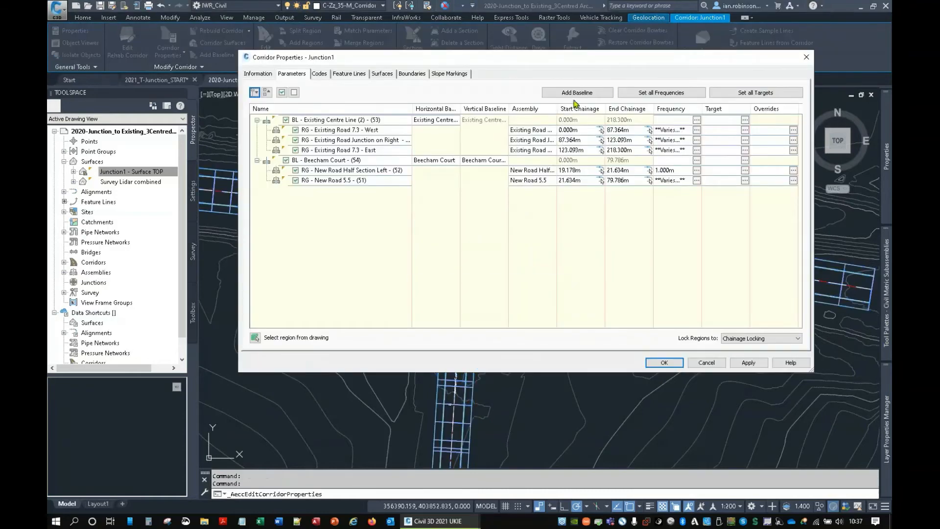
left_click(577, 93)
left_click(500, 229)
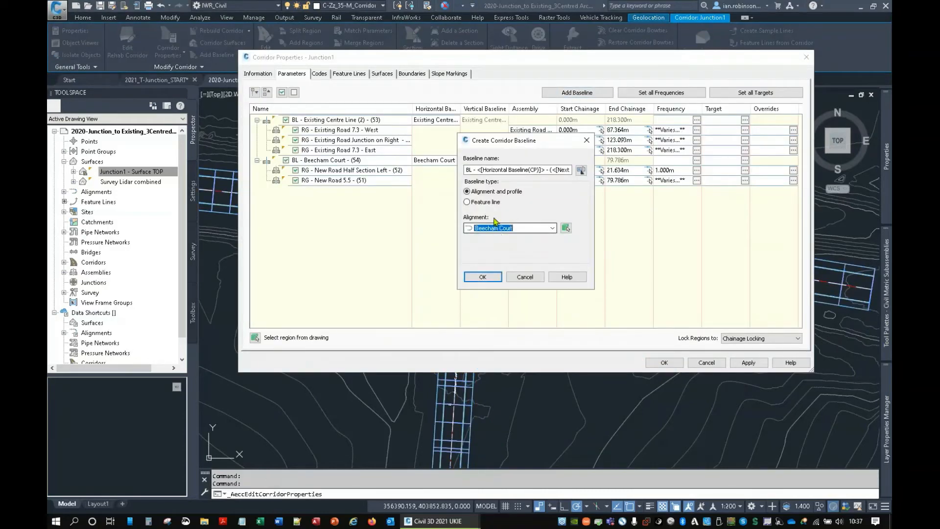
left_click(467, 202)
left_click(496, 251)
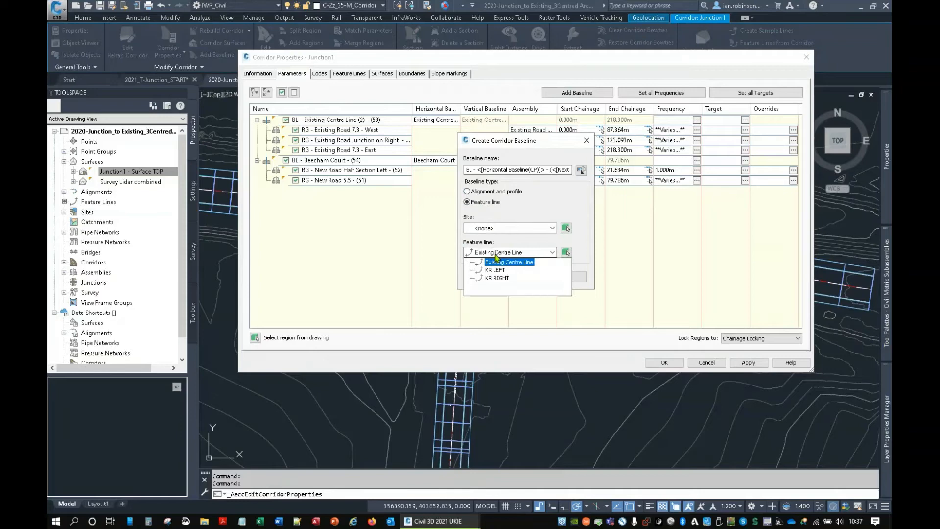
left_click(495, 270)
left_click(490, 277)
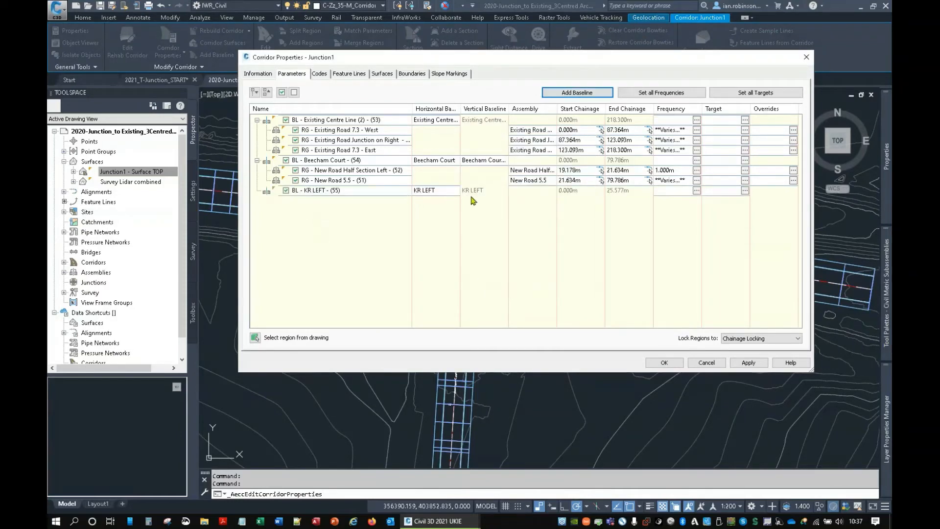
- Add a region using the Kerb Return Left assembly to the KR LEFT baseline
right_click(372, 191)
left_click(392, 196)
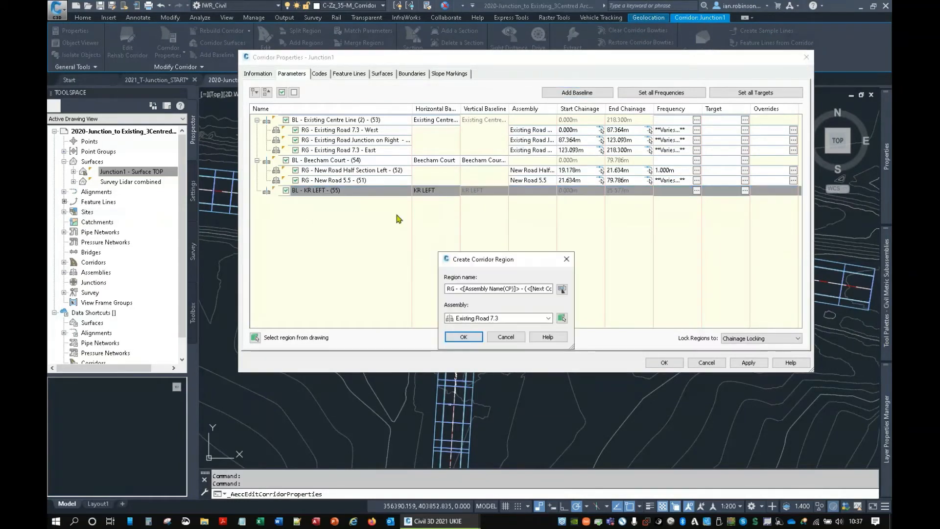
left_click(490, 318)
left_click(484, 335)
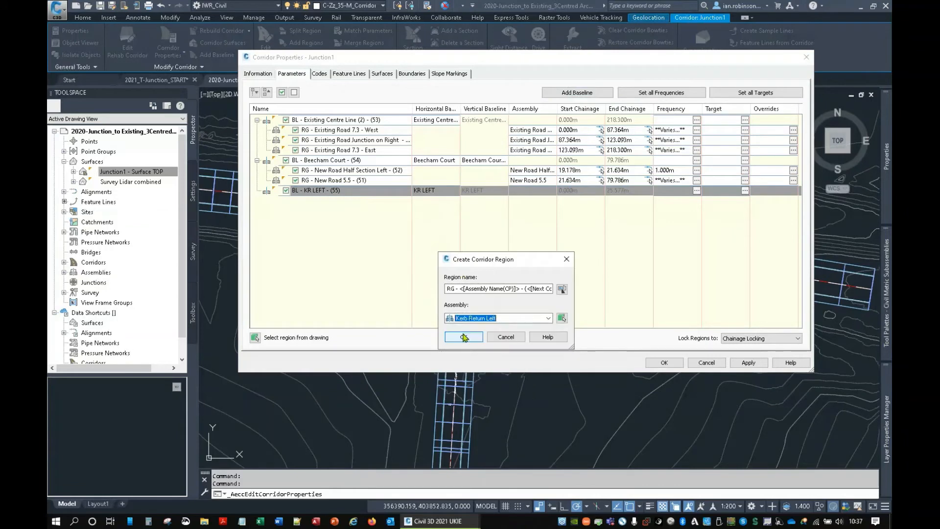
left_click(472, 336)
left_click(257, 191)
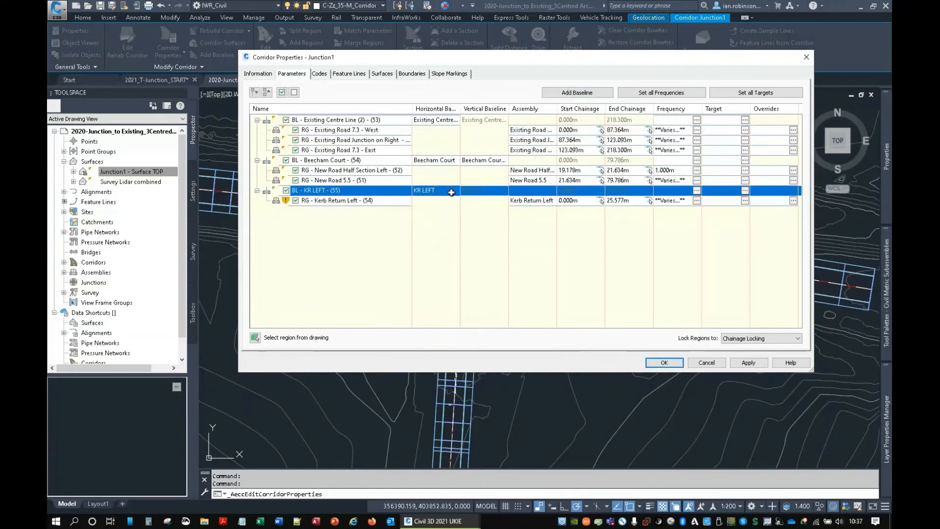
- Set the Kerb Return Left region's assembly frequency to 1 m along straights and a 1 m curve increment
left_click(696, 200)
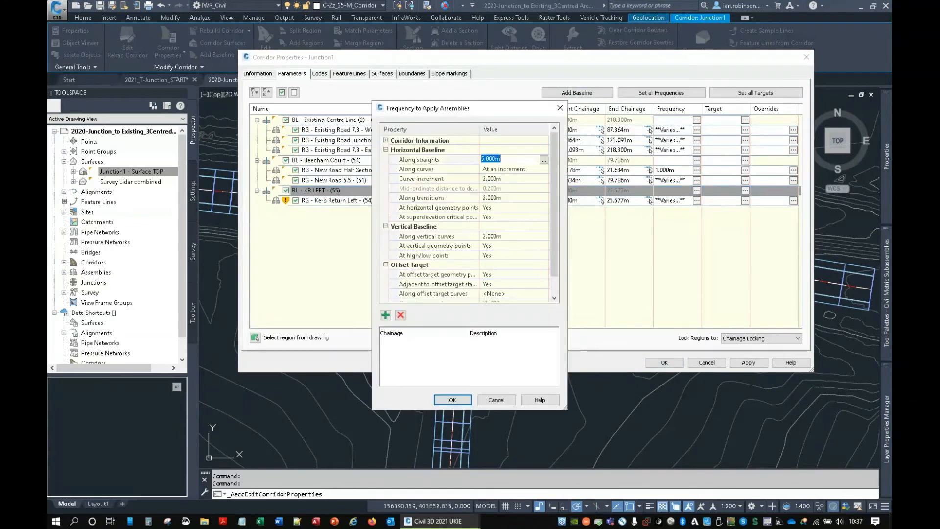
left_click(495, 179)
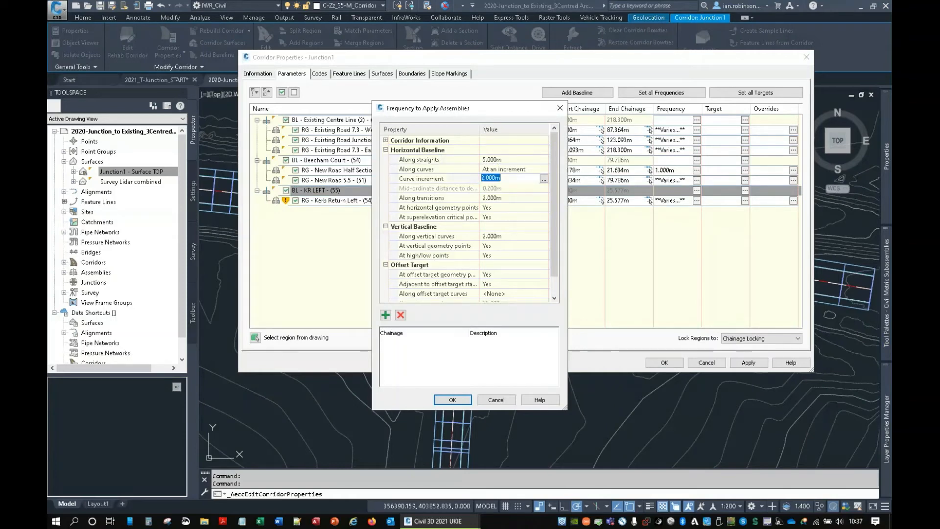
type("1")
key("Return")
left_click(504, 160)
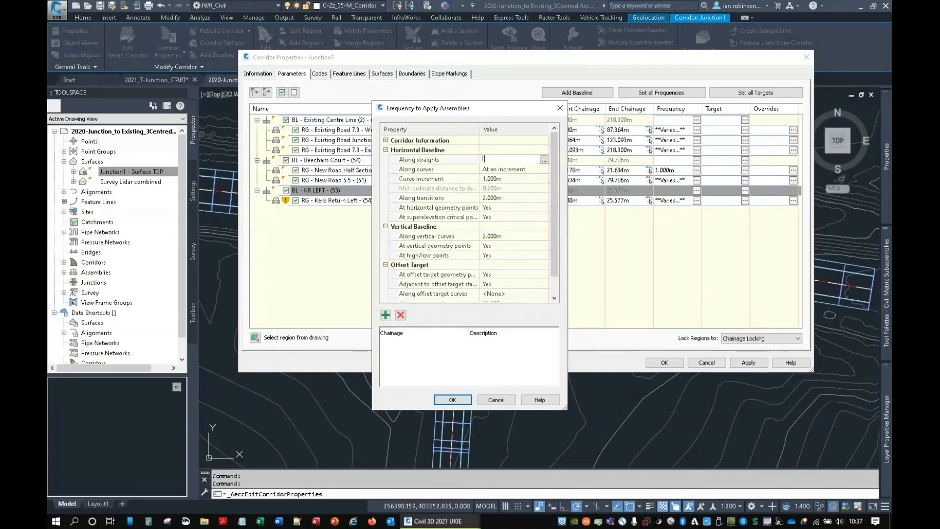
type("1")
left_click(453, 400)
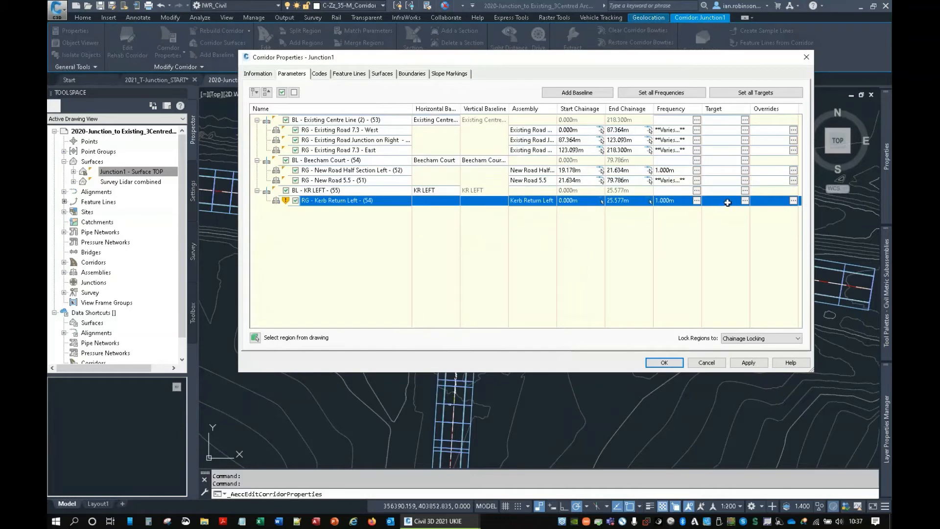
- Target the Kerb Return Left carriageway width to the Beecham Court alignment and the 3D polyline along the main road's edge
left_click(744, 201)
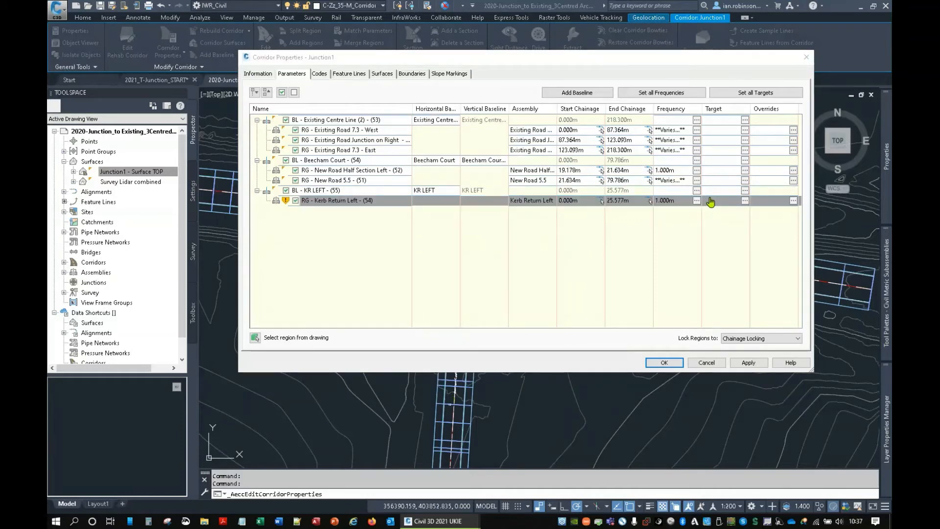
left_click(464, 190)
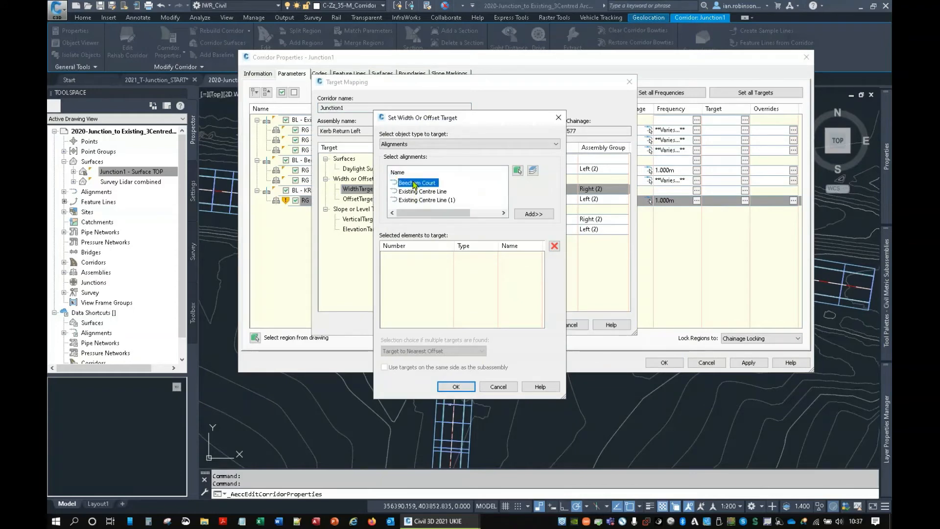
left_click(533, 214)
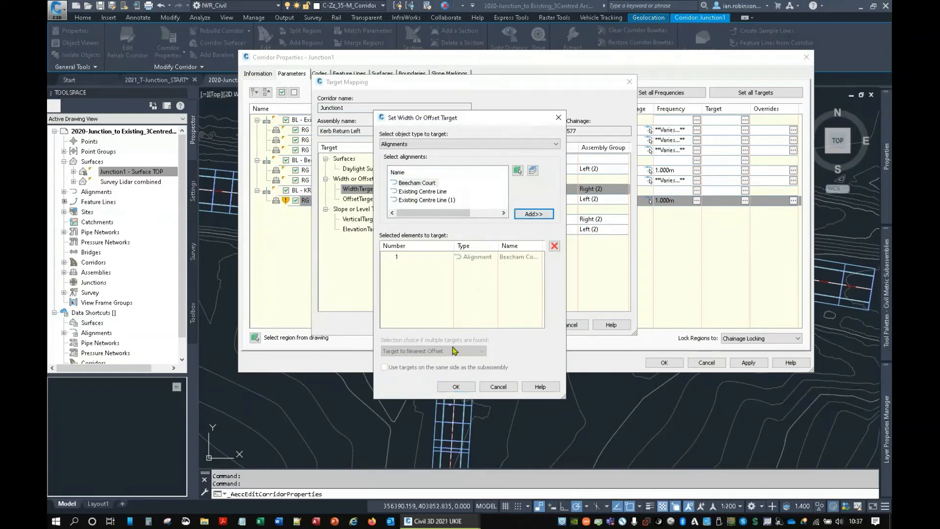
left_click(432, 144)
left_click(433, 159)
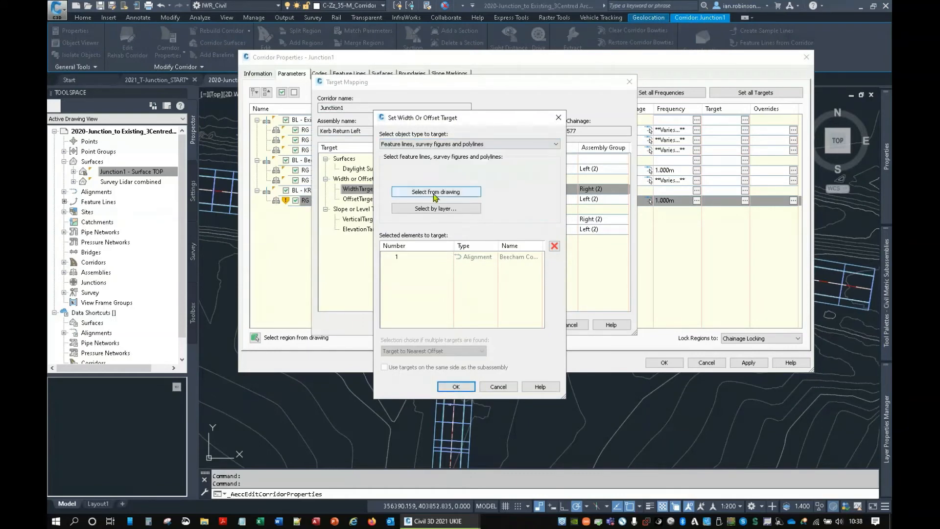
left_click(435, 191)
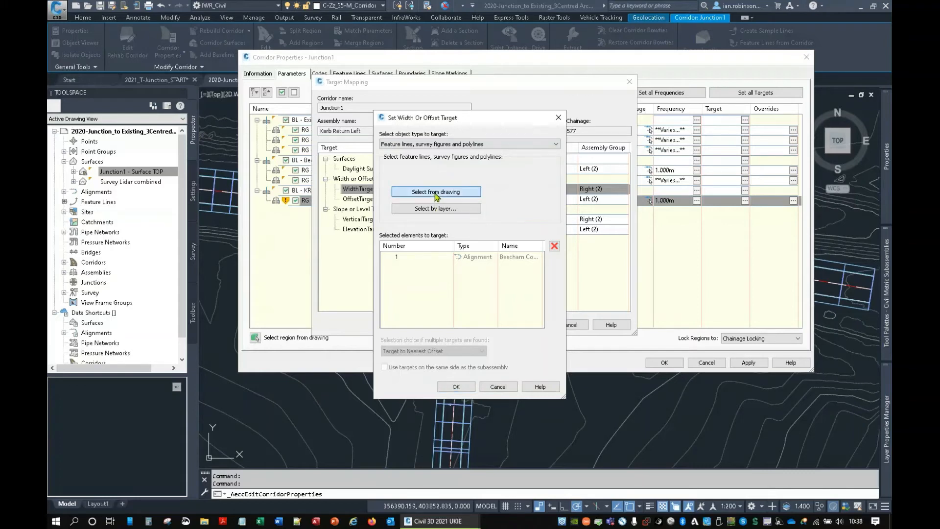
scroll(472, 229, "up", 5)
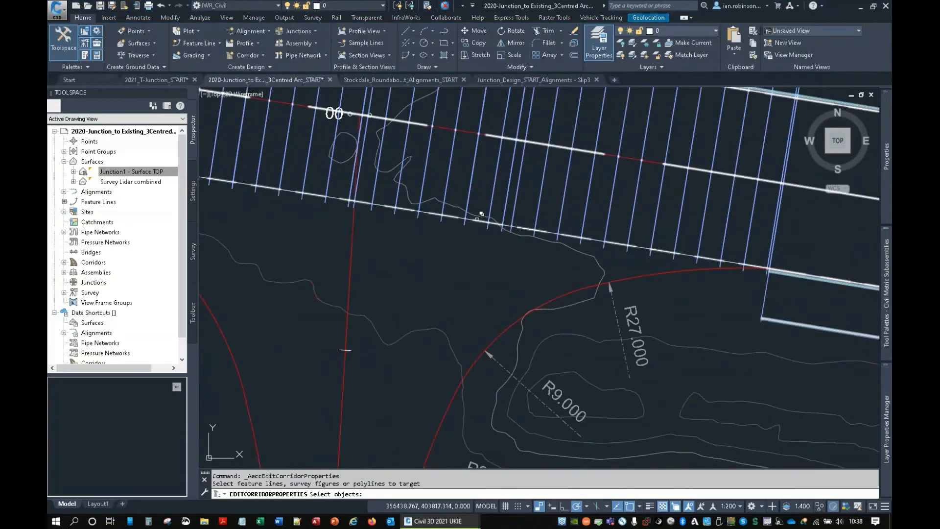
left_click(481, 213)
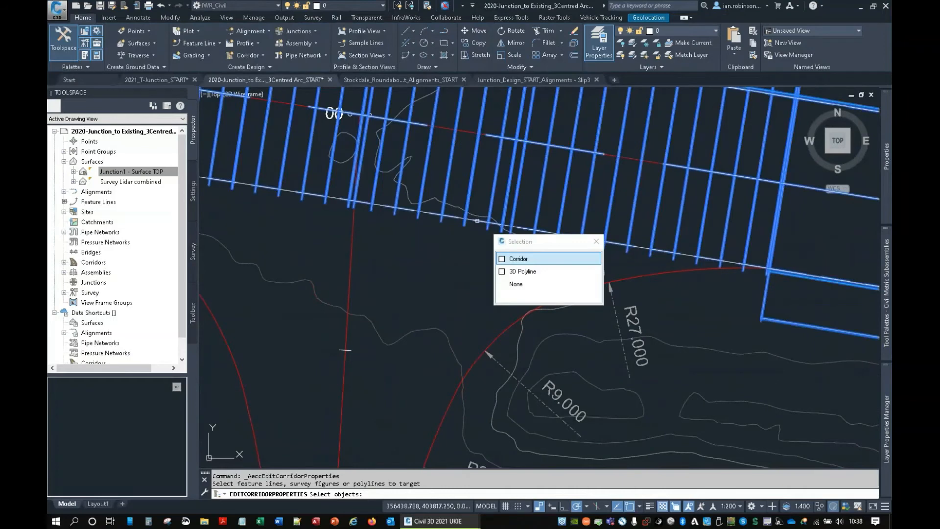
left_click(517, 272)
key("Return")
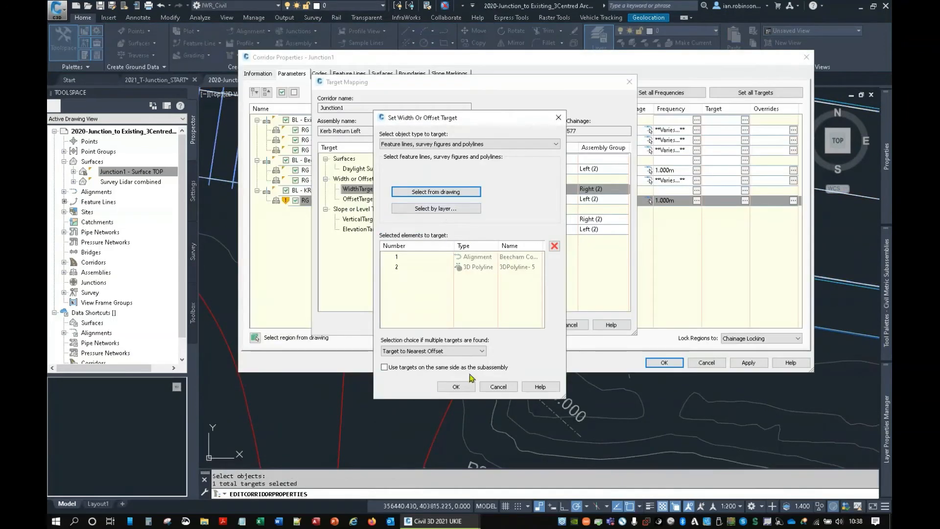
left_click(457, 386)
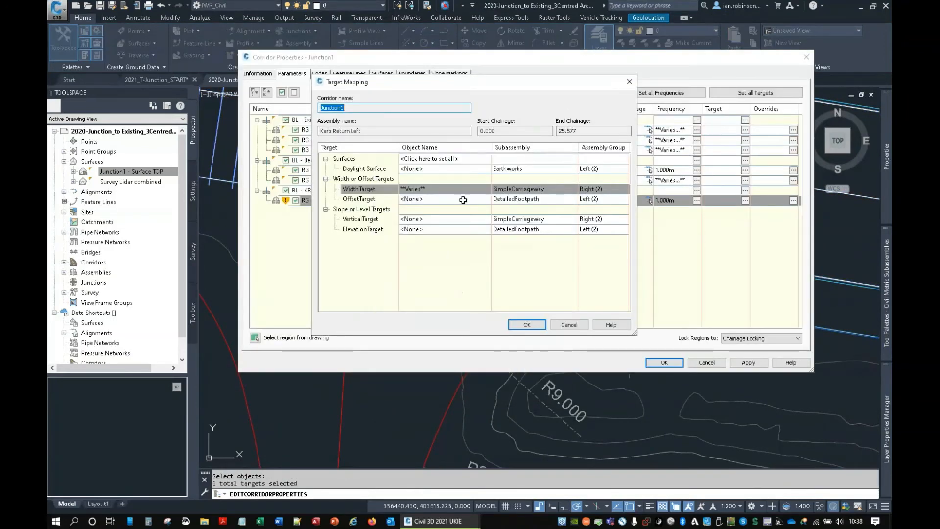
- Target the Kerb Return Left carriageway levels to profile Beecham Court - VP 26 and the main road's edge 3D polyline, and accept the target mapping
left_click(414, 218)
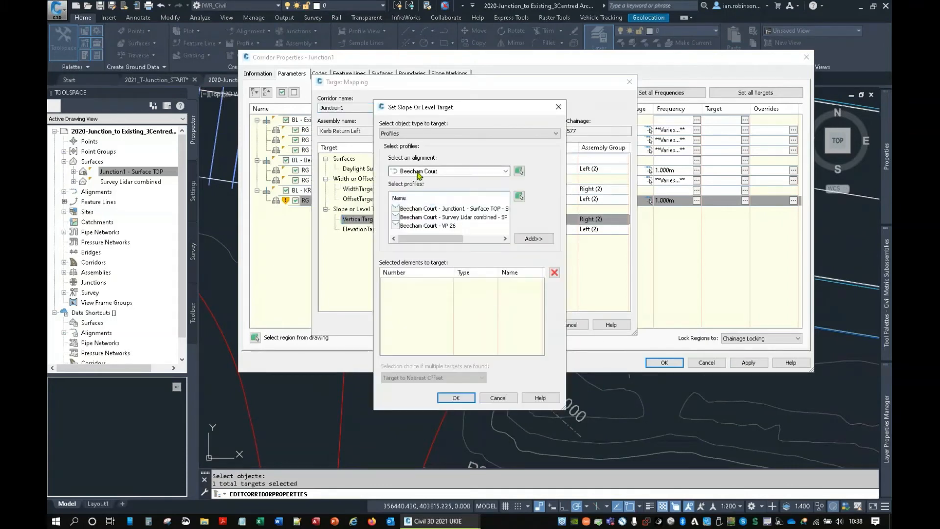
left_click(423, 226)
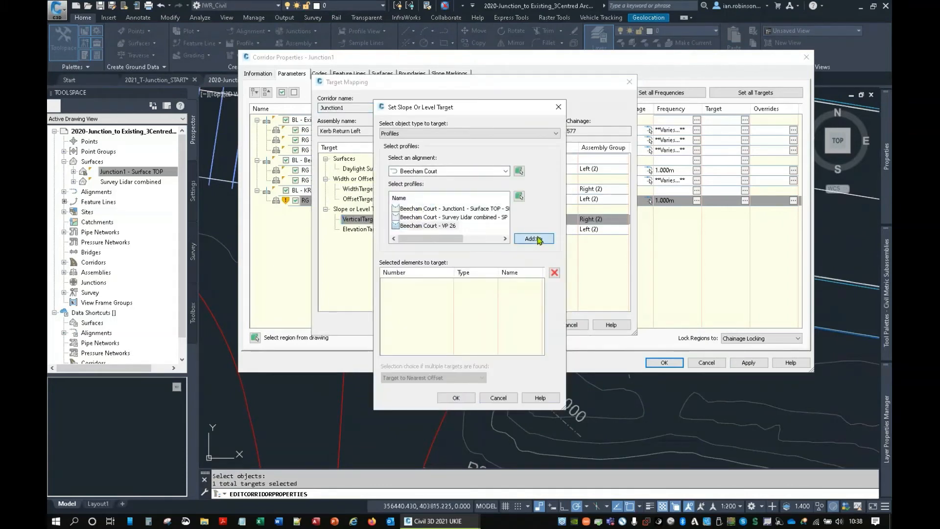
left_click(534, 238)
left_click(427, 133)
left_click(431, 145)
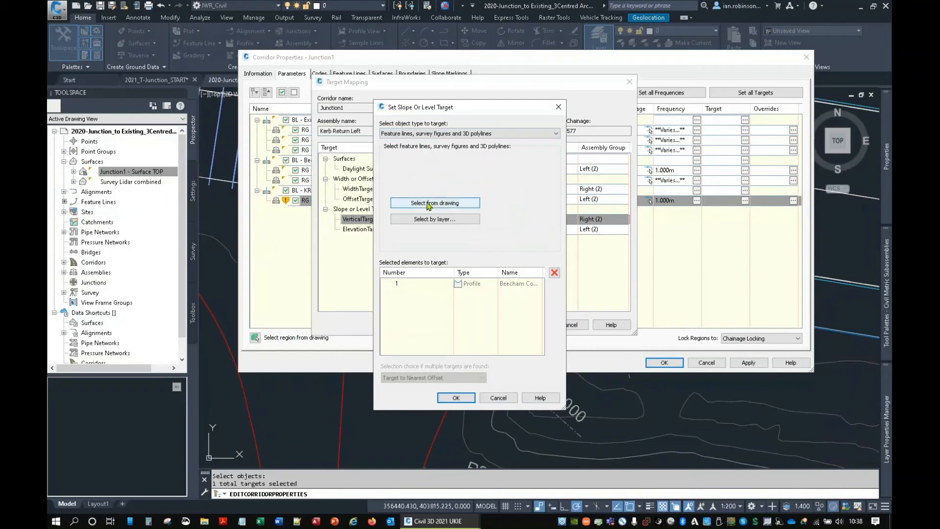
left_click(428, 204)
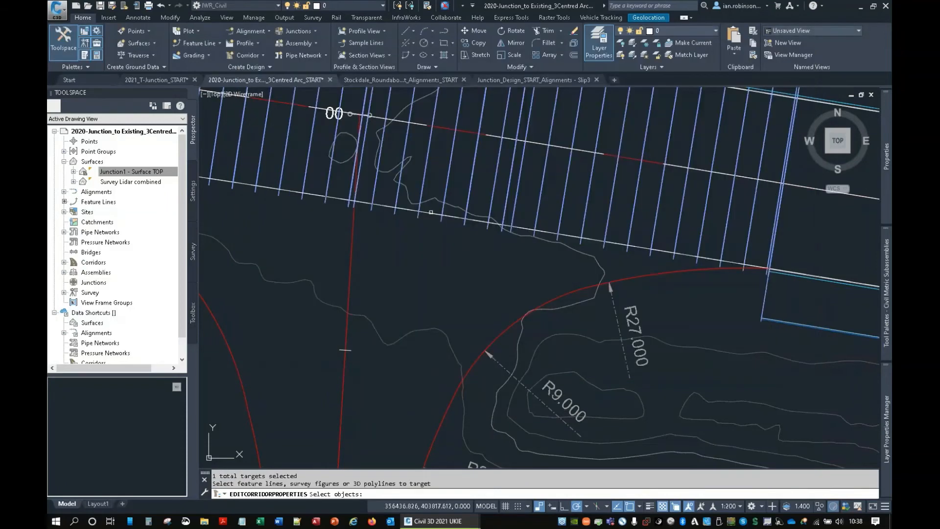
left_click(431, 212)
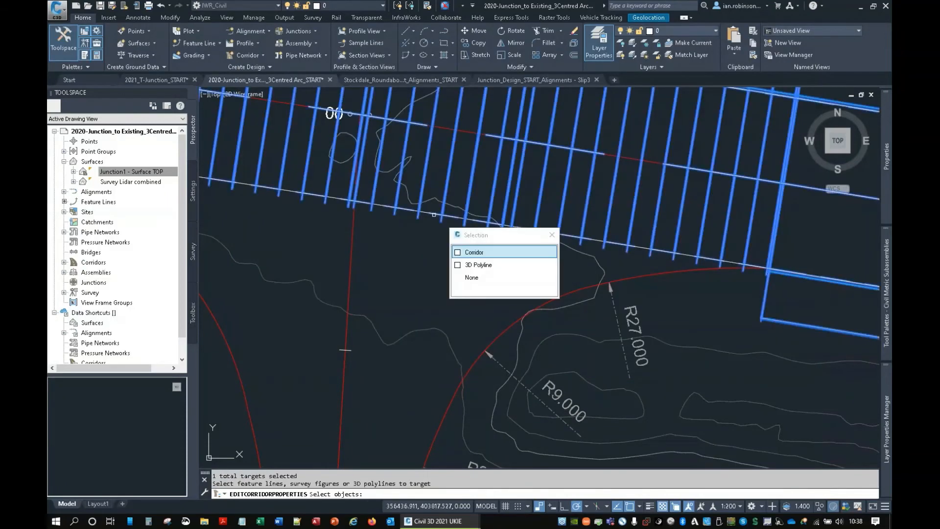
left_click(476, 262)
key("Return")
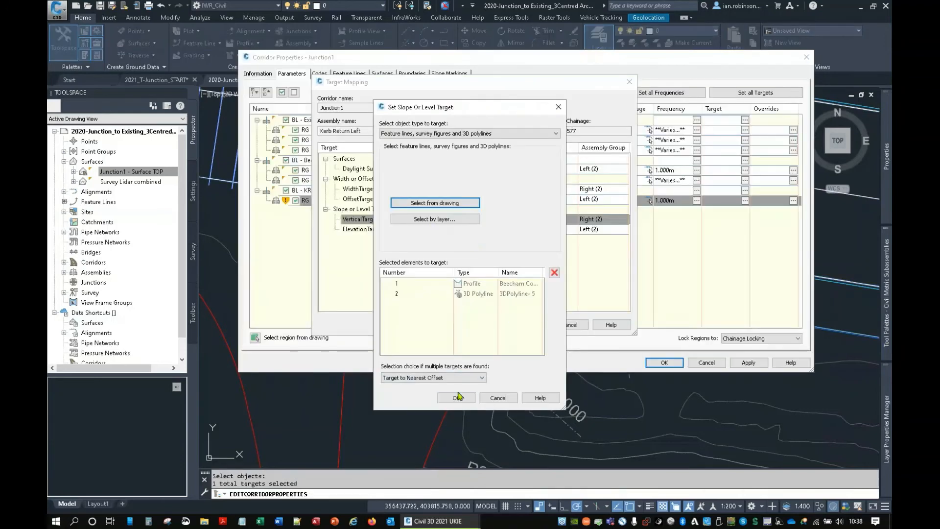
left_click(457, 397)
left_click(527, 325)
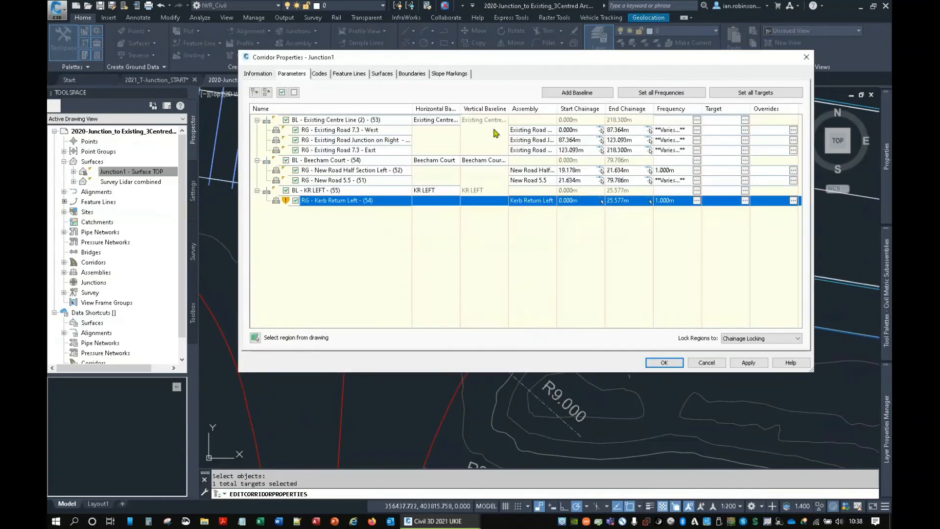
- Add a feature line baseline to the corridor using KR RIGHT, with the site set to none
left_click(579, 94)
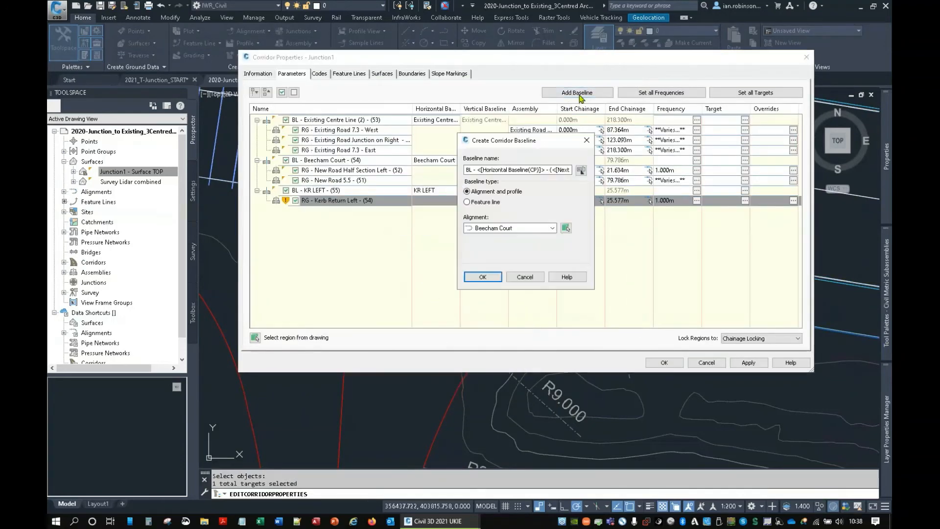
left_click(504, 229)
left_click(504, 236)
left_click(466, 201)
left_click(497, 229)
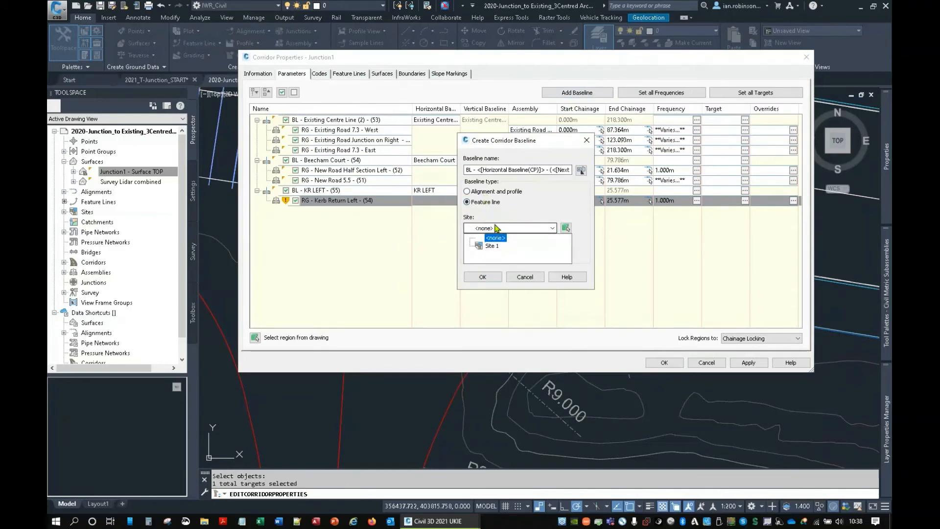
left_click(495, 237)
left_click(509, 252)
left_click(492, 277)
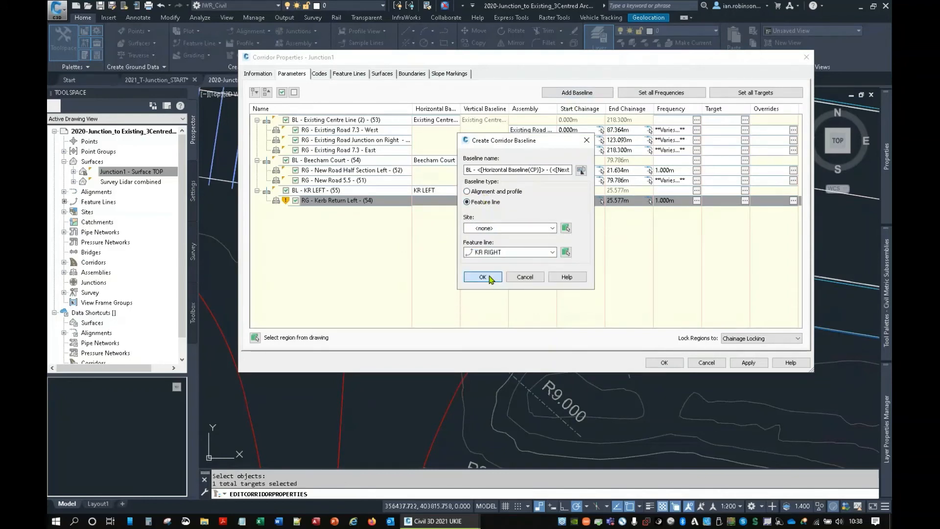
left_click(491, 277)
- Add a region using the Kerb Return Left assembly to the KR RIGHT baseline
right_click(390, 213)
left_click(399, 222)
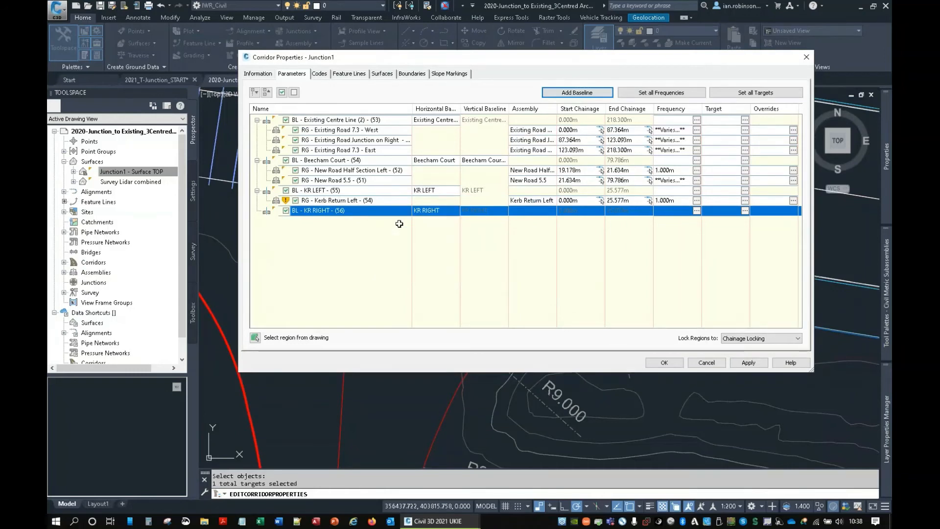
left_click(500, 318)
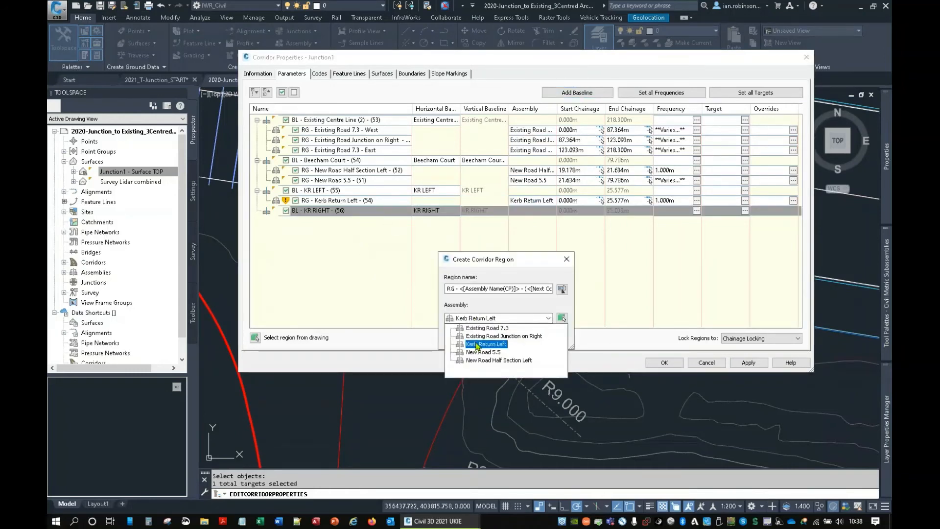
left_click(486, 345)
left_click(477, 337)
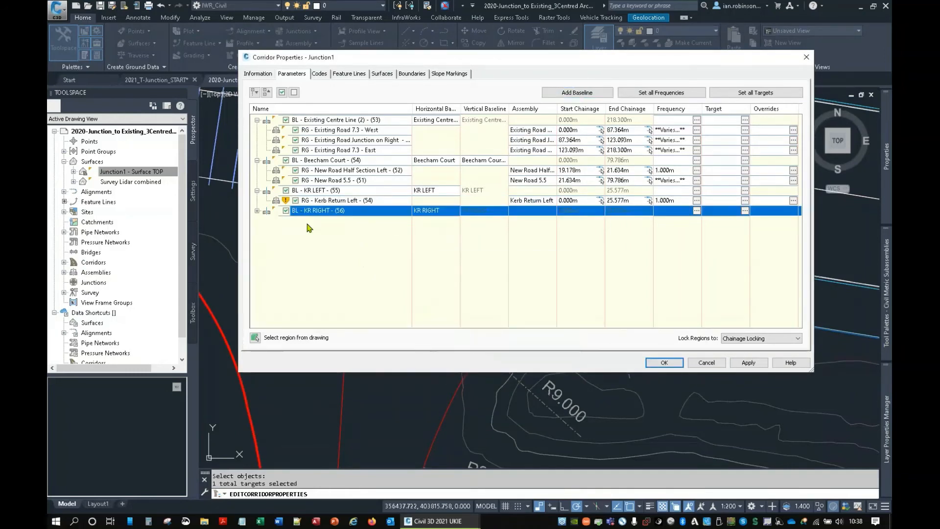
- Set the KR RIGHT region's assembly frequency to 1 m along straights and a 1 m curve increment
left_click(697, 221)
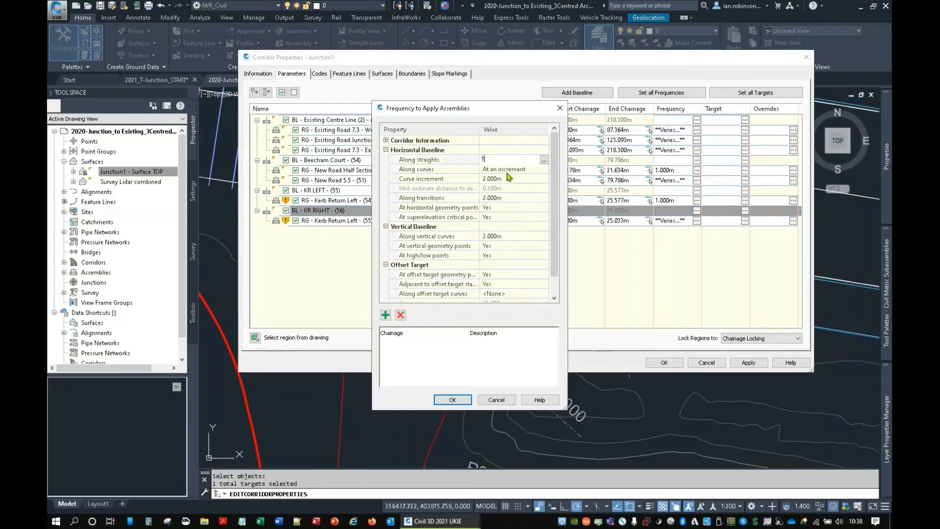
key("Return")
left_click(507, 179)
type("1")
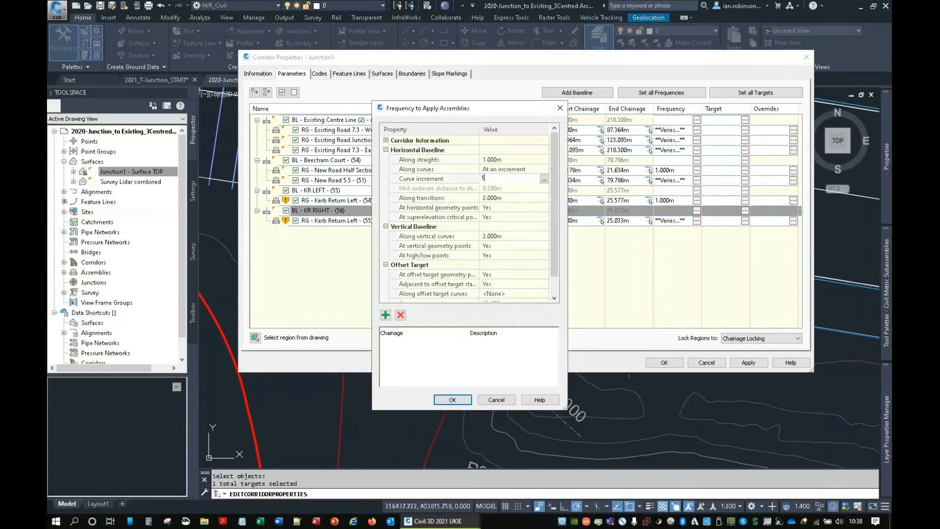
left_click(454, 399)
- Target the KR RIGHT region's carriageway width to the main road's edge 3D polyline and the Beecham Court alignment
left_click(745, 220)
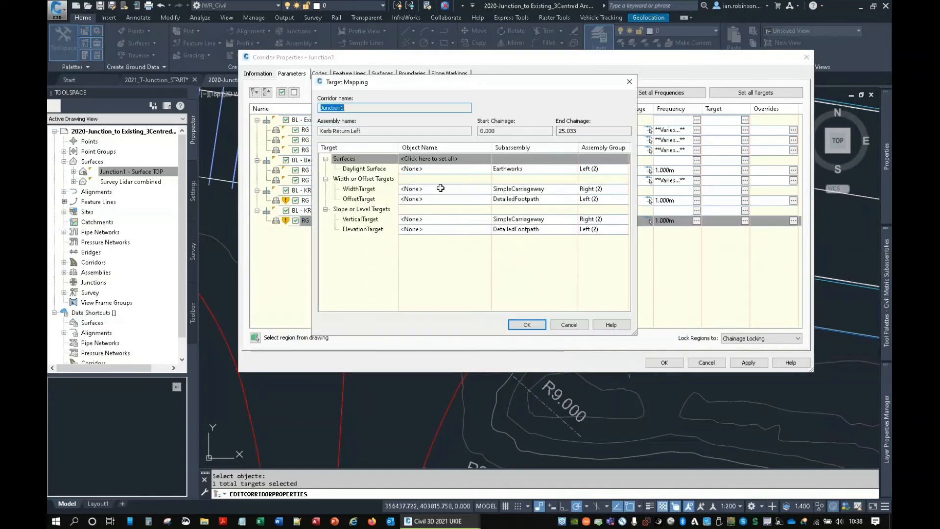
left_click(434, 194)
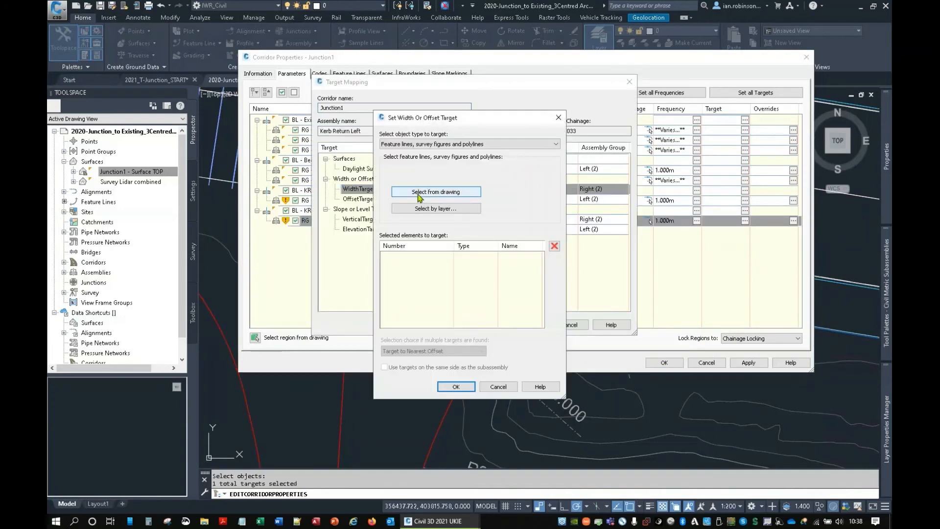
left_click(419, 194)
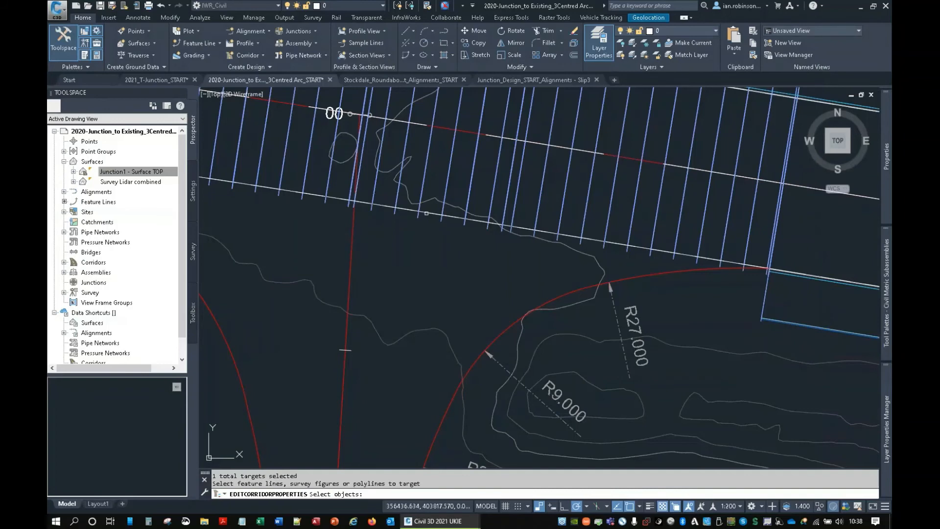
left_click(430, 212)
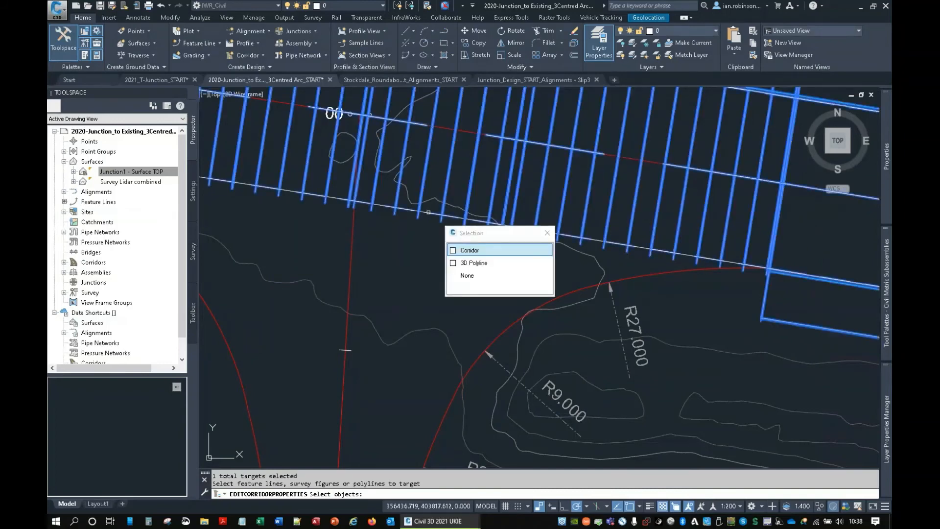
left_click(471, 263)
left_click(436, 145)
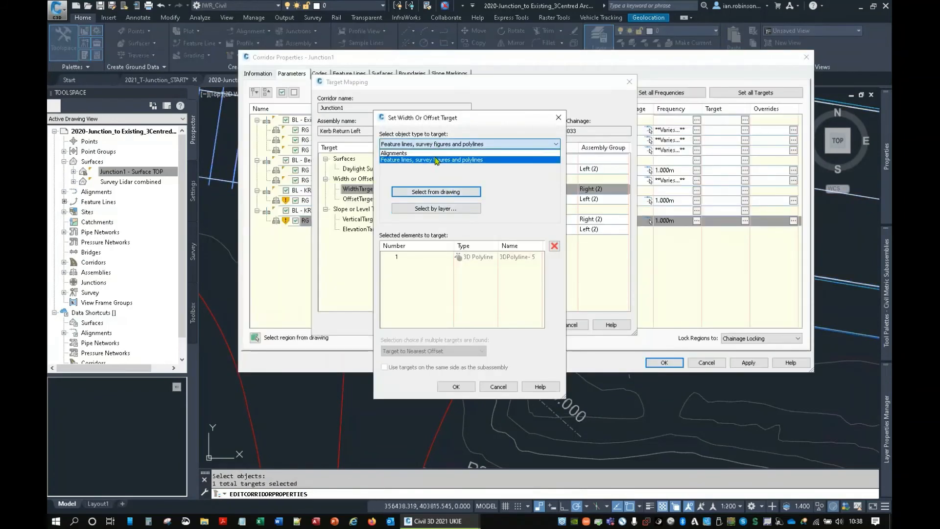
left_click(438, 159)
left_click(423, 184)
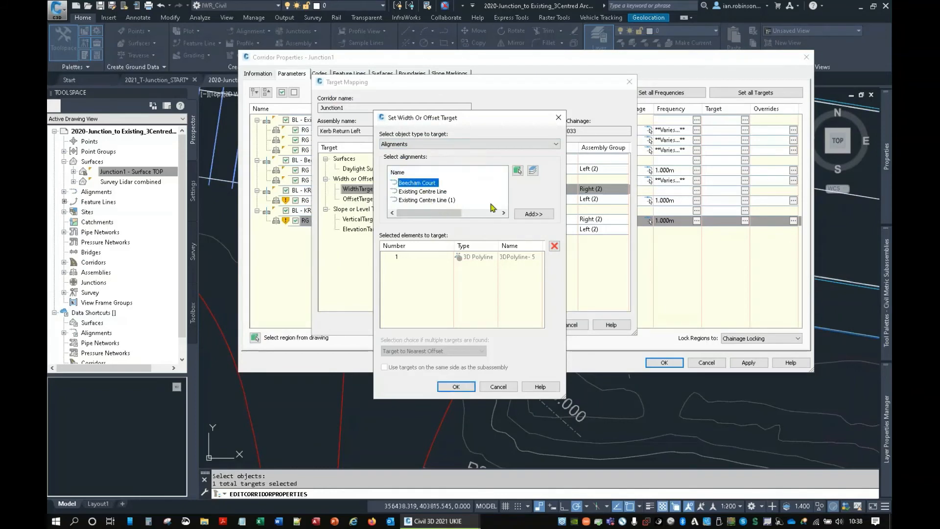
left_click(533, 214)
left_click(455, 386)
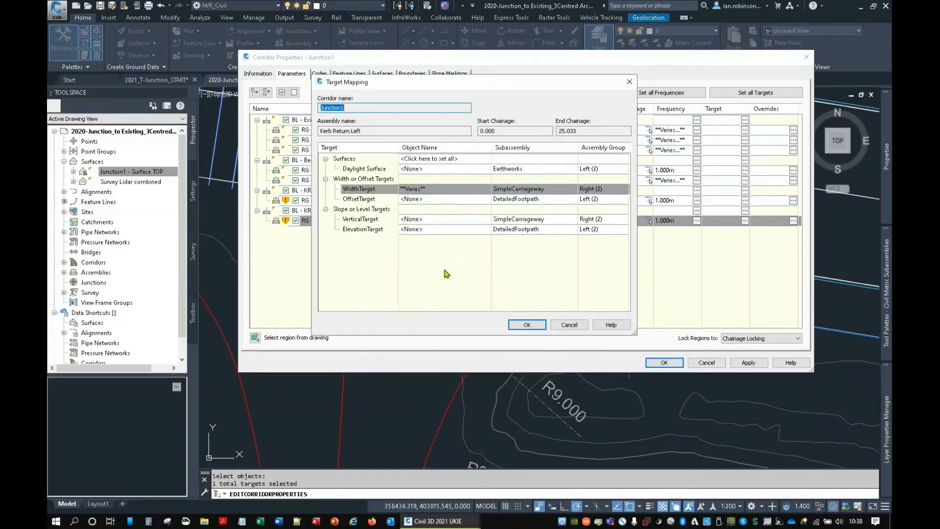
- Target the KR RIGHT region's carriageway levels to the main road's edge 3D polyline and profile Beecham Court - VP 26
left_click(418, 219)
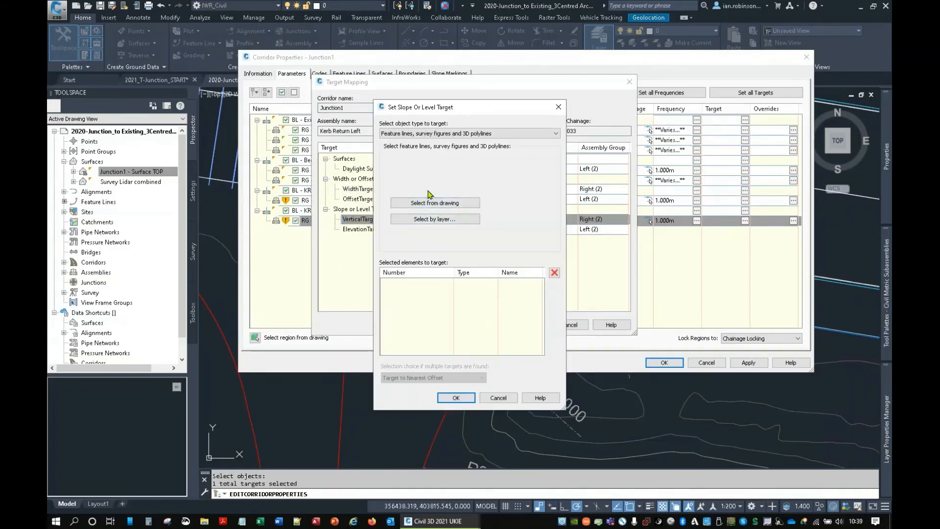
left_click(429, 202)
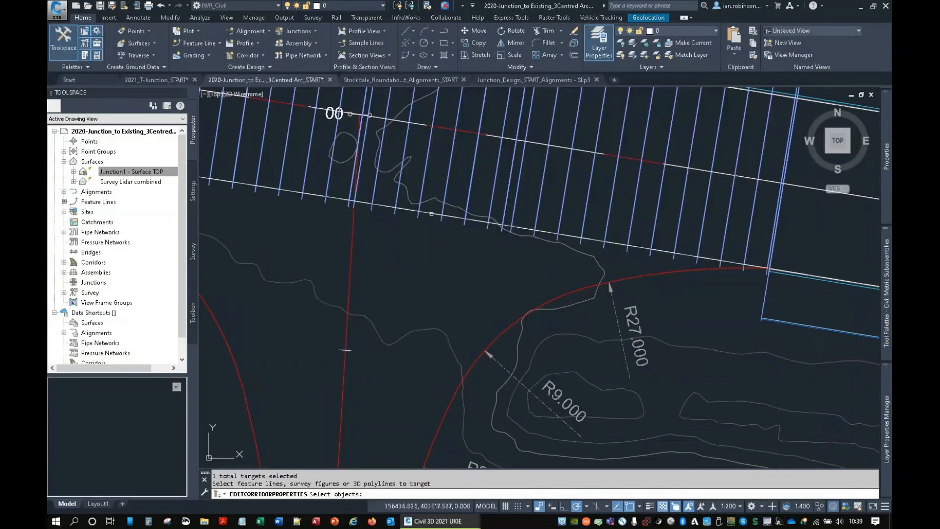
left_click(431, 214)
left_click(463, 262)
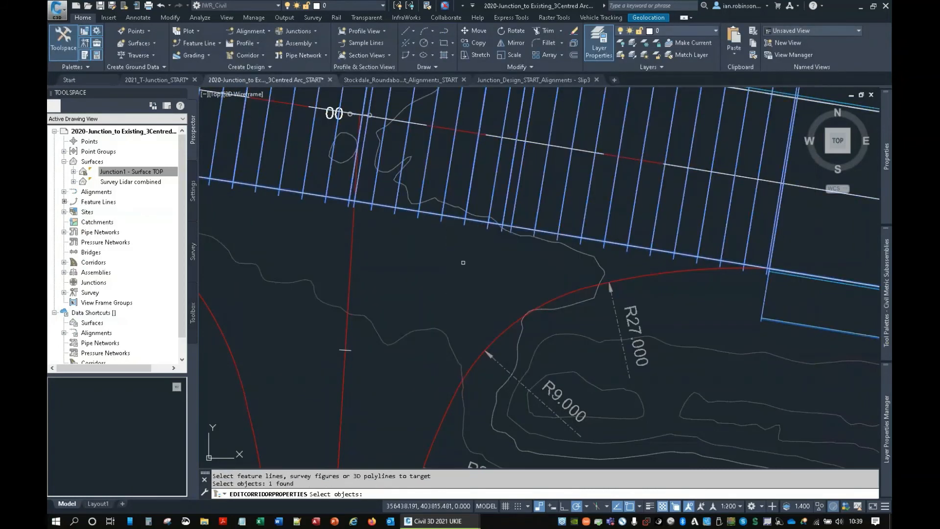
key("Return")
left_click(428, 133)
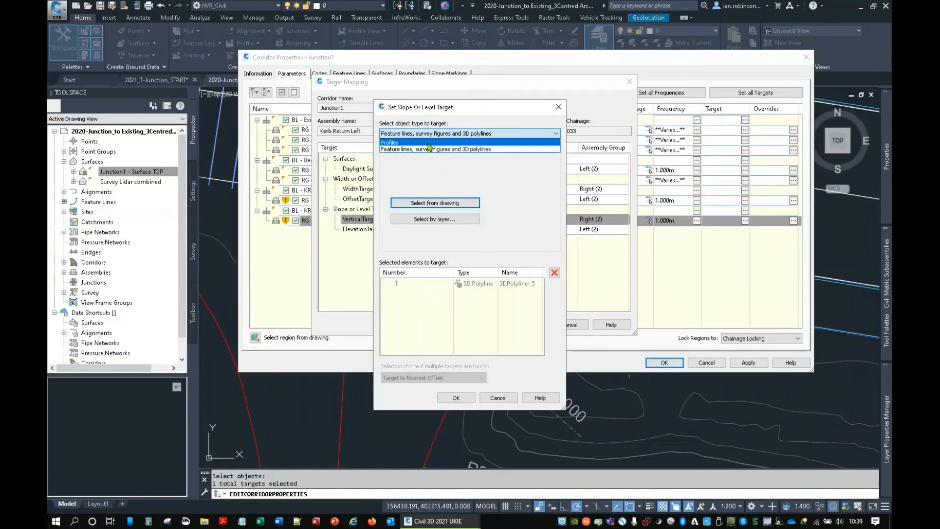
left_click(429, 143)
left_click(433, 225)
left_click(533, 238)
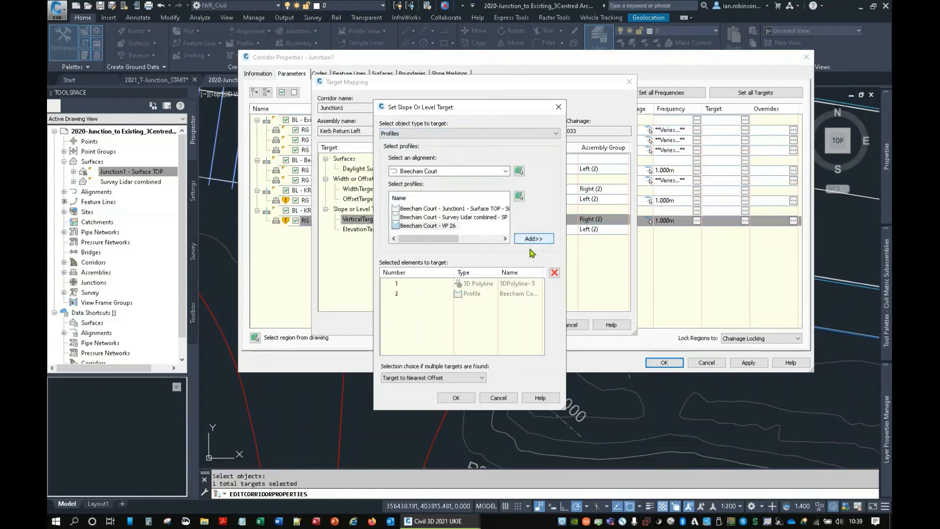
left_click(455, 397)
- Accept the target mapping and the corridor properties, and rebuild the Junction1 corridor
left_click(525, 325)
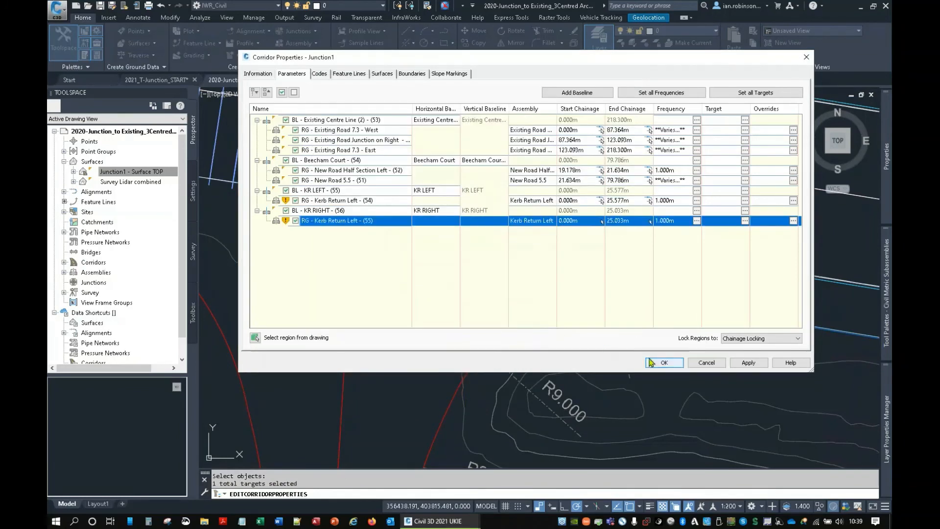
left_click(651, 363)
left_click(438, 245)
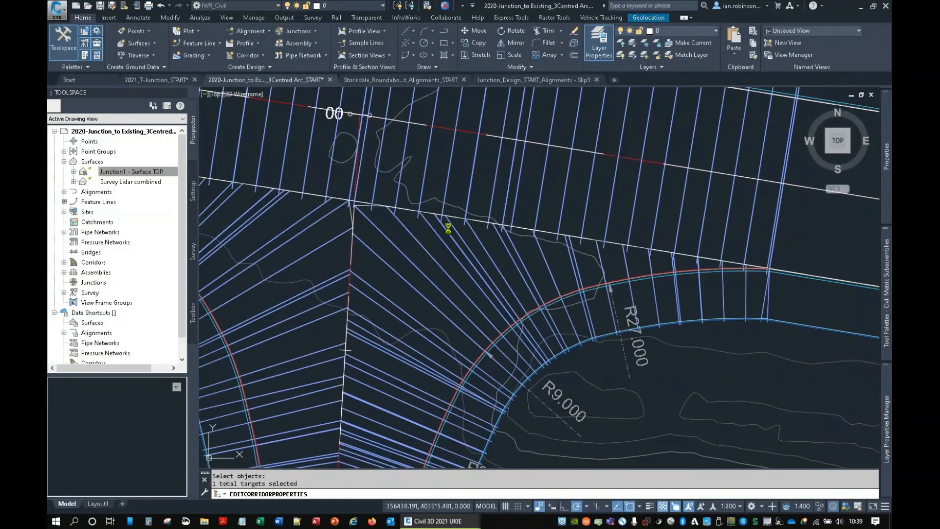
- Add a corridor section on the east kerb return baseline at chainage 12.443 m, where Beecham Court's centreline meets the main road's edge
scroll(491, 221, "up", 3)
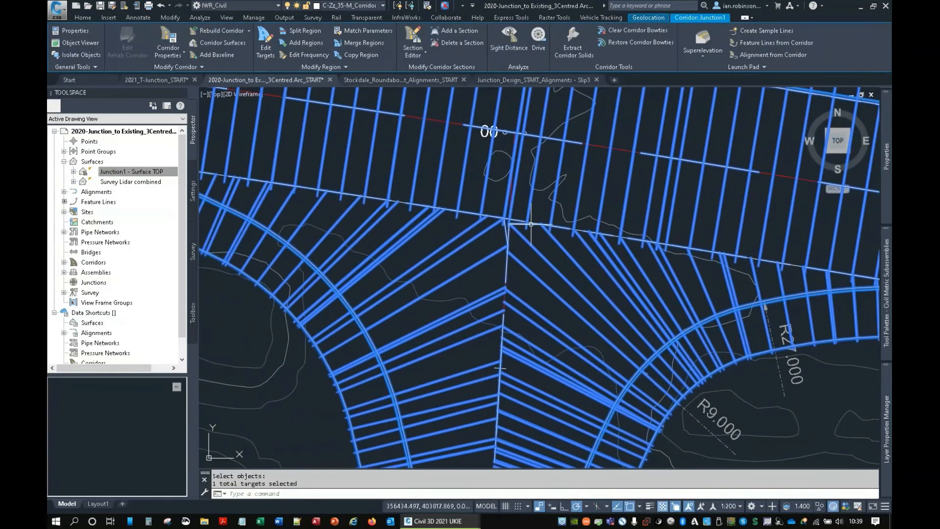
scroll(491, 221, "up", 3)
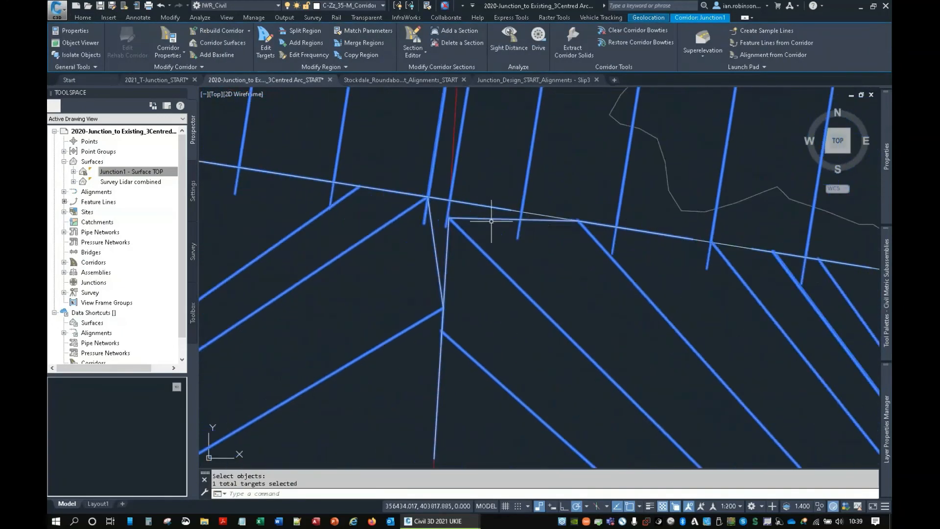
left_click(443, 34)
scroll(563, 262, "down", 3)
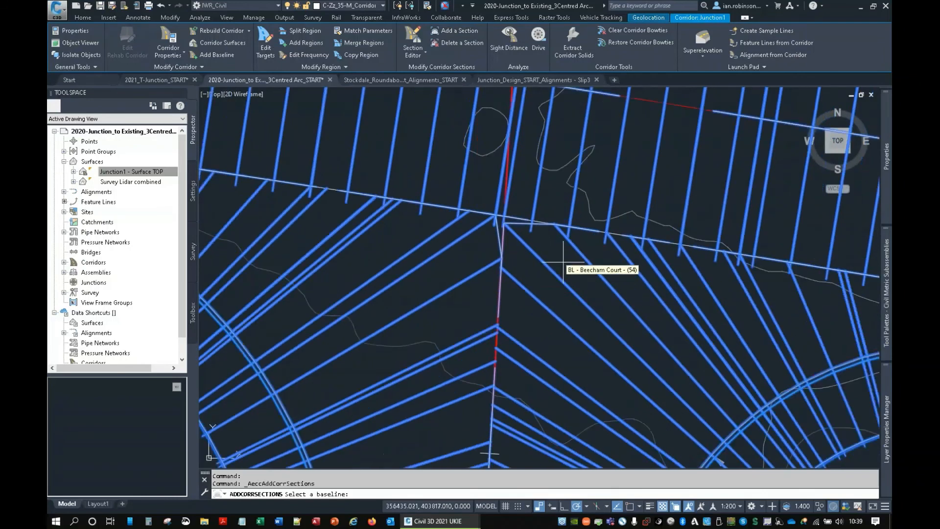
left_click(764, 407)
scroll(529, 240, "up", 5)
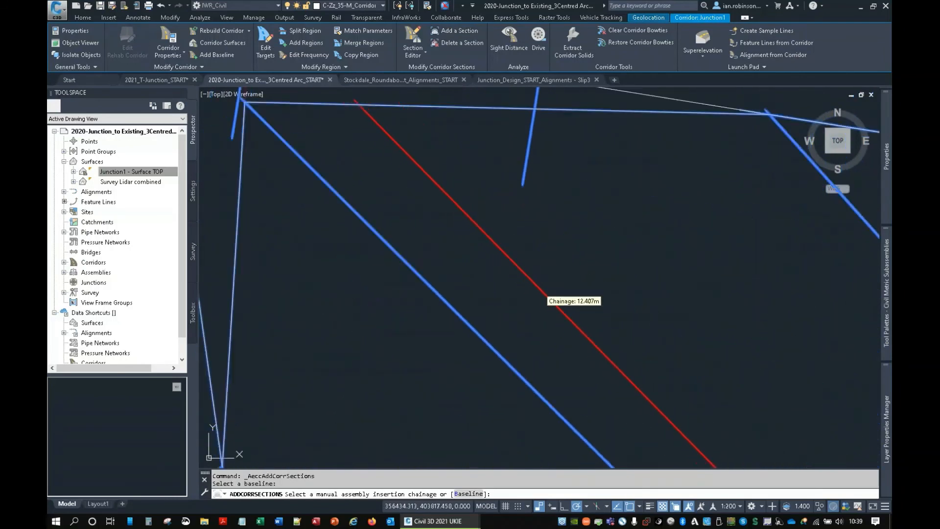
middle_click_drag(467, 209, 671, 396)
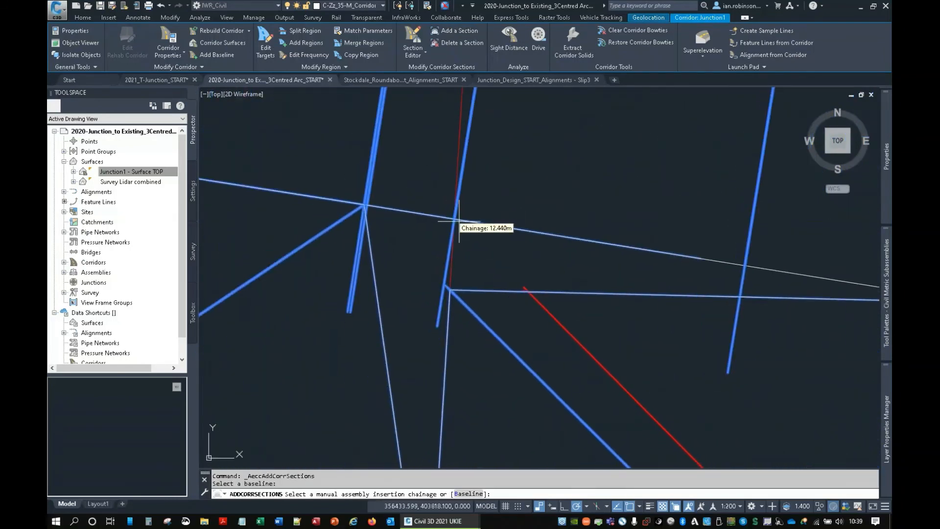
left_click(459, 221)
scroll(483, 254, "down", 3)
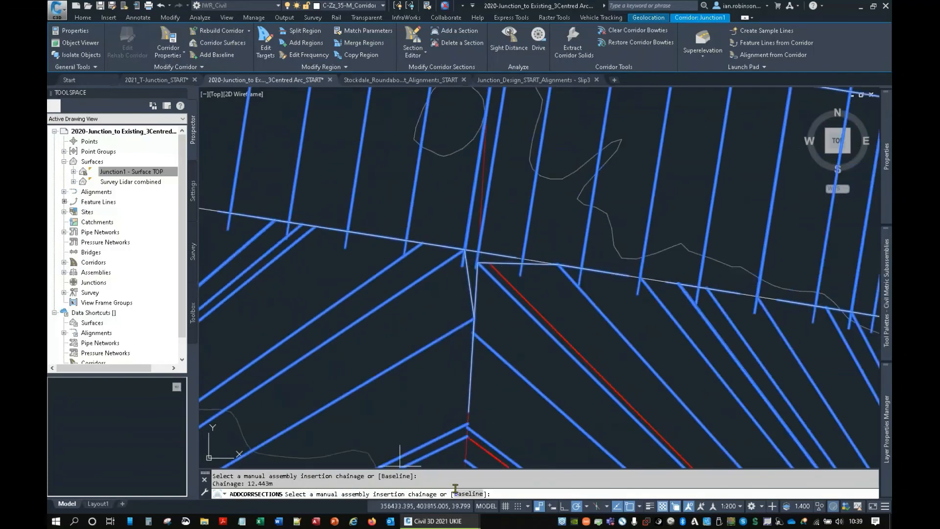
- Add a corridor section on the west kerb return baseline at chainage 11.584 m, at the same centreline and road edge intersection, and finish adding sections
left_click(459, 493)
scroll(425, 325, "down", 5)
left_click(381, 347)
scroll(430, 313, "up", 2)
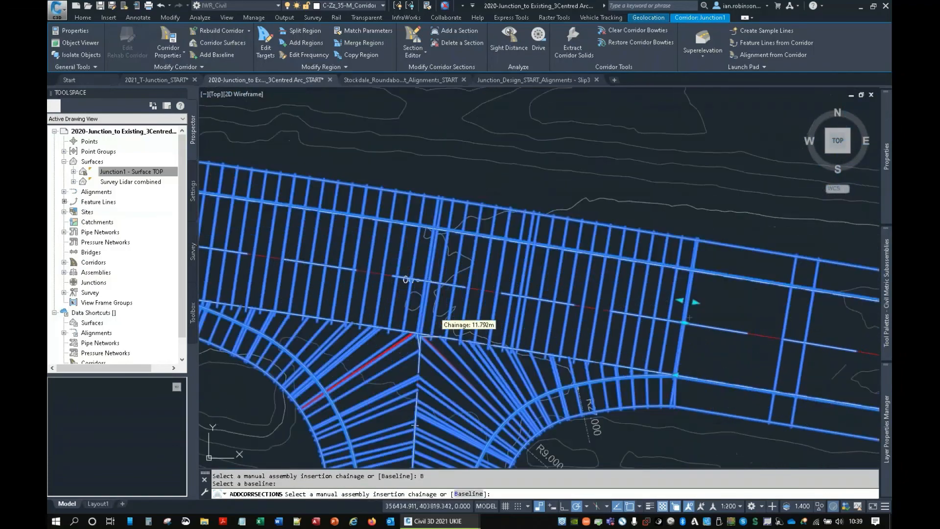
scroll(420, 333, "up", 6)
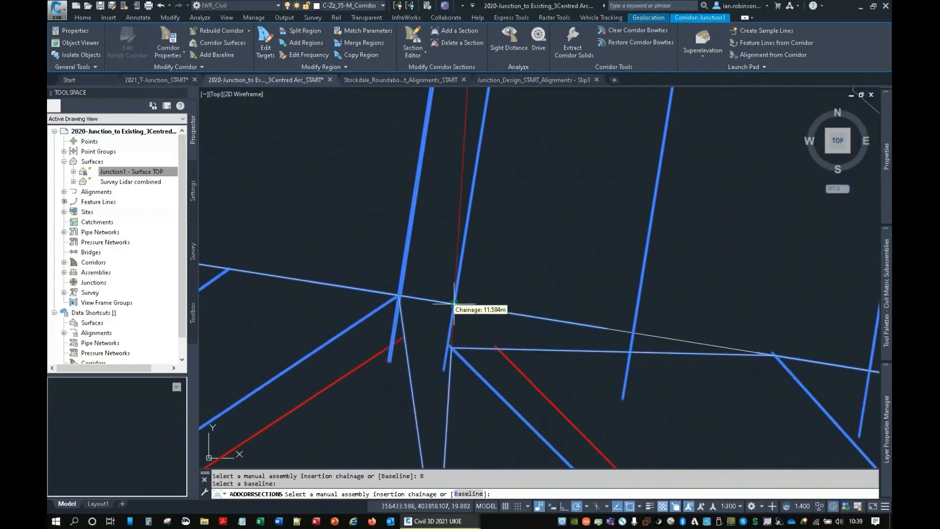
left_click(453, 303)
right_click(454, 303)
left_click(468, 311)
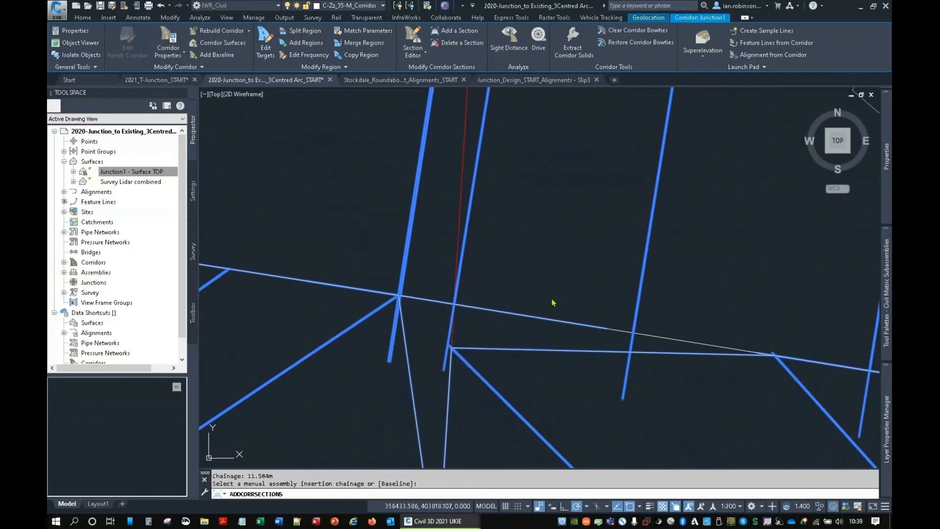
- Examine the Junction1 corridor in 3D in the Object Viewer, checking the kerb returns and junction carriageway from several angles
scroll(454, 303, "down", 5)
right_click(511, 246)
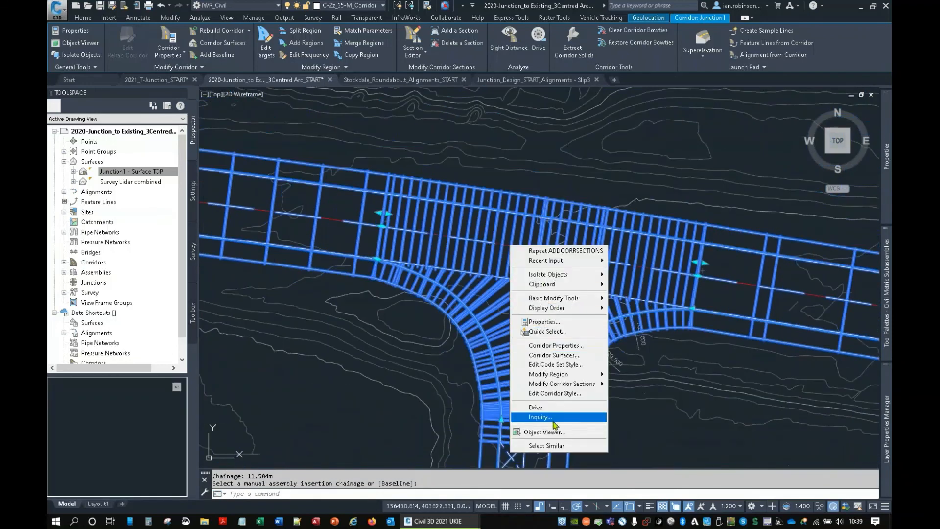
left_click(556, 432)
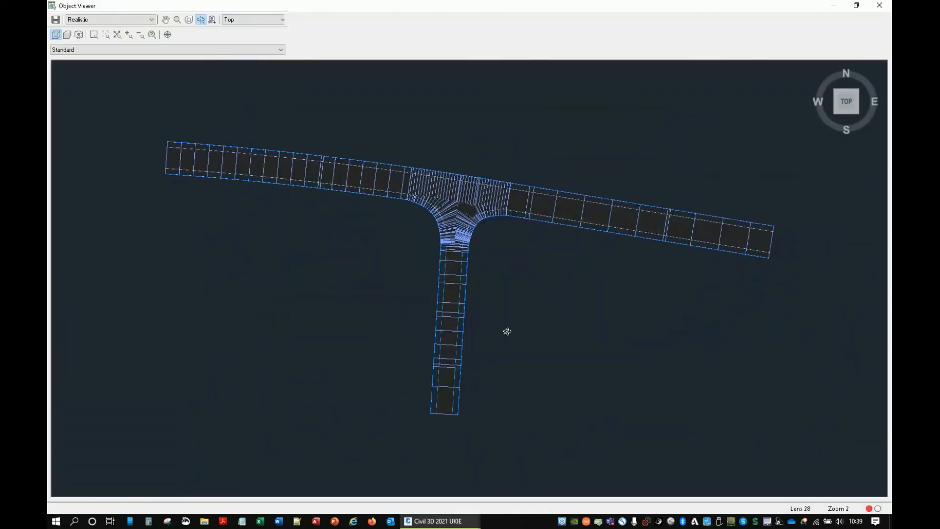
left_click_drag(506, 329, 395, 256)
middle_click_drag(395, 256, 424, 323)
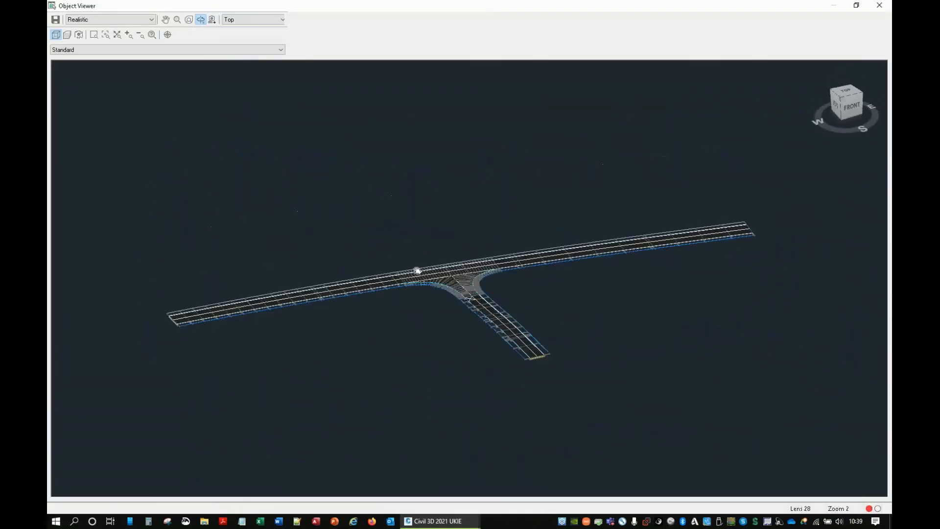
scroll(471, 283, "up", 7)
scroll(474, 284, "down", 5)
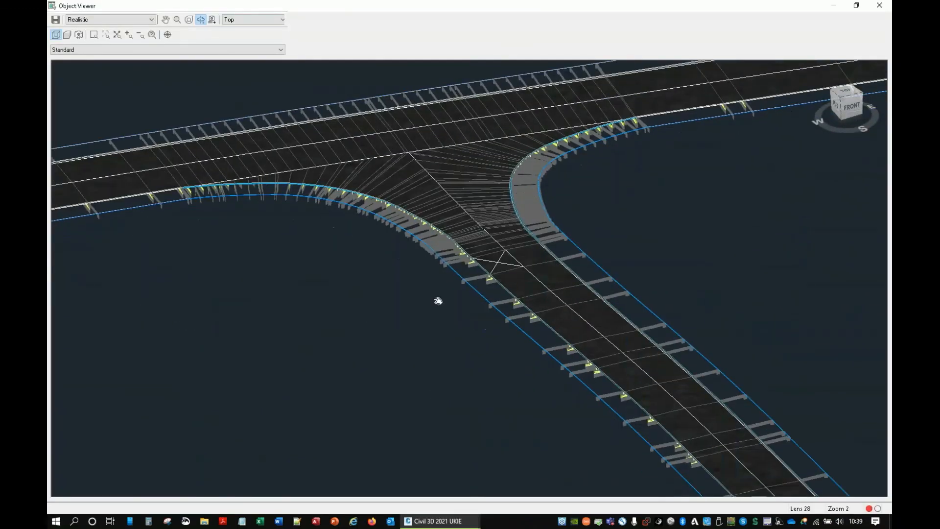
left_click_drag(615, 296, 625, 245)
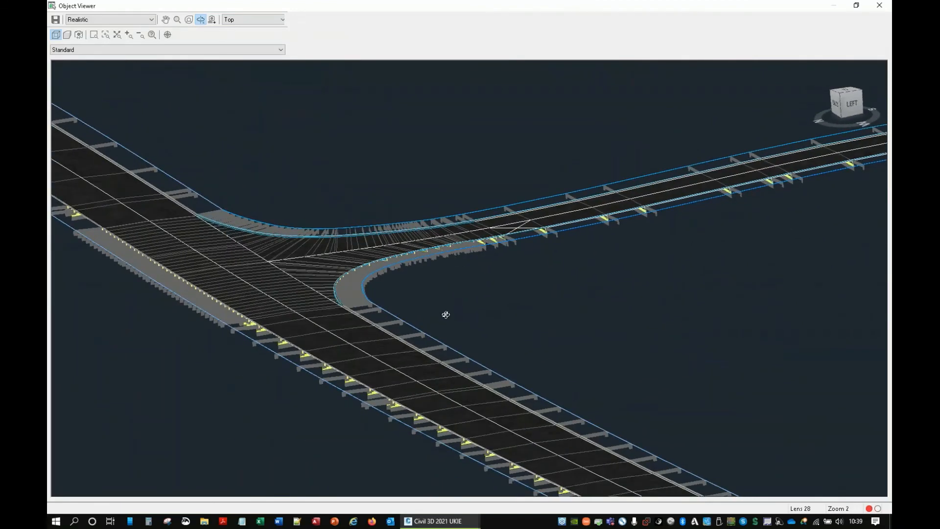
left_click_drag(443, 313, 546, 309)
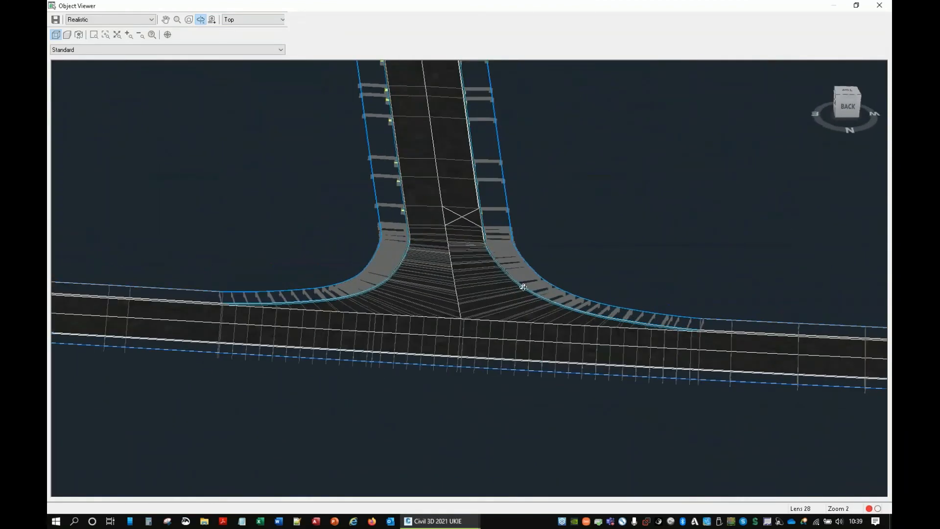